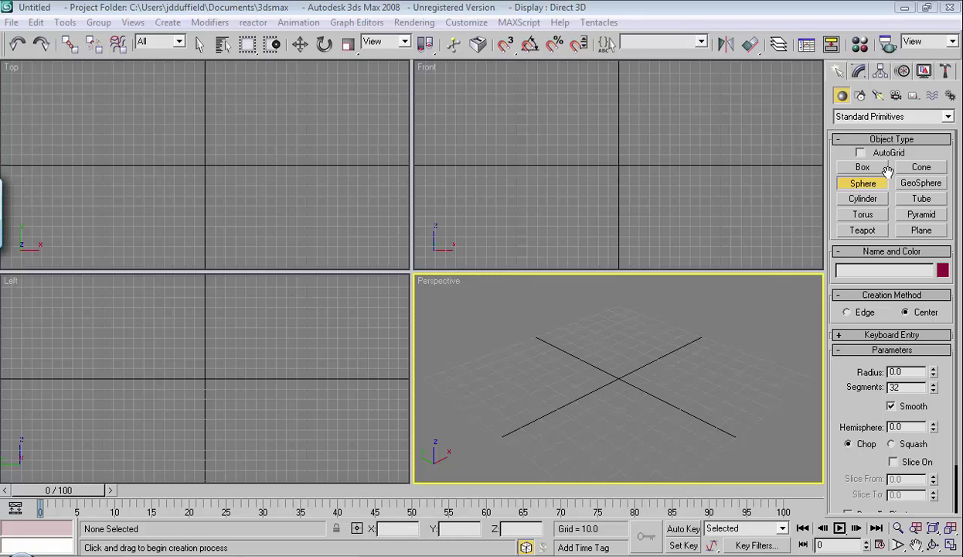
Draw a green sphere (radius 27.663) in the Top viewport and turn on Auto Key.
left_click(864, 186)
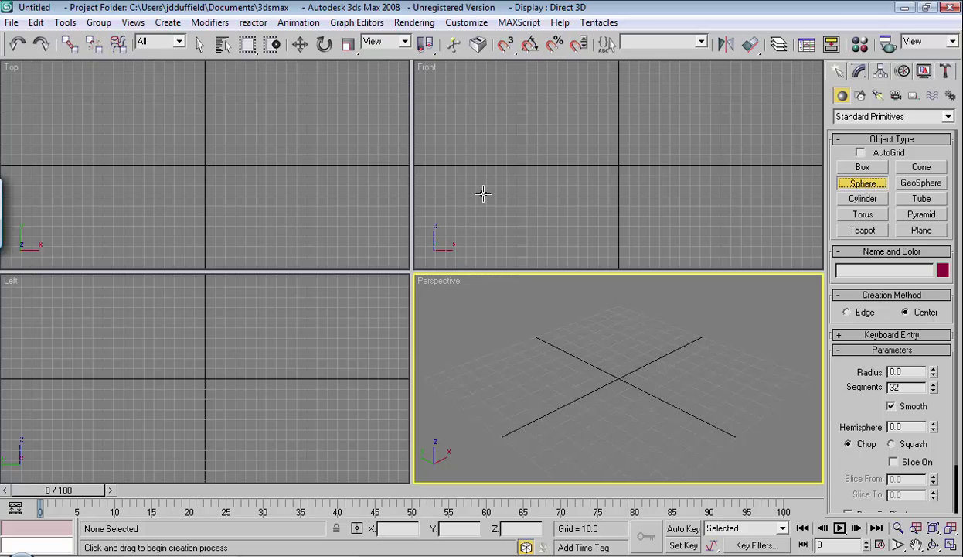
left_click_drag(205, 165, 224, 183)
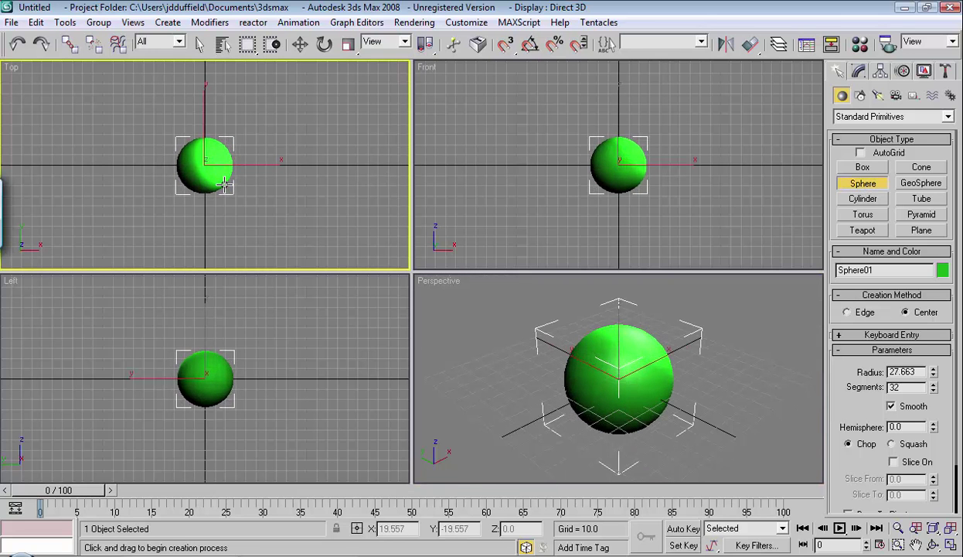
left_click(683, 529)
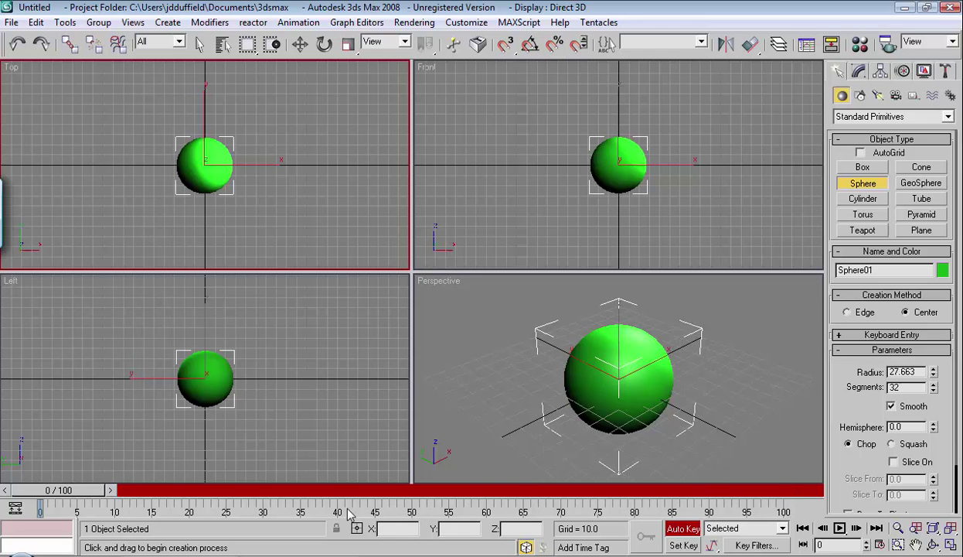
Set the animation length to 85 frames in Time Configuration.
left_click(882, 545)
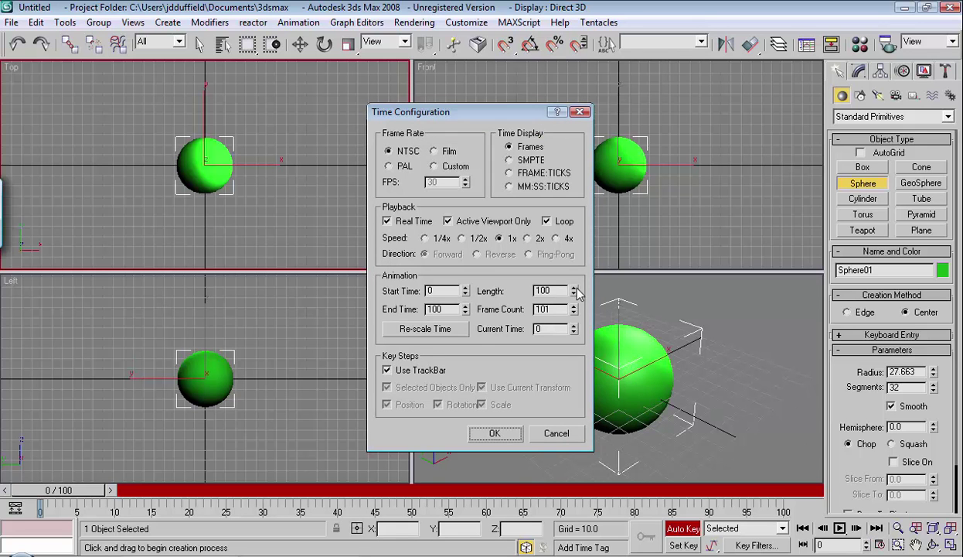
left_click_drag(576, 287, 589, 466)
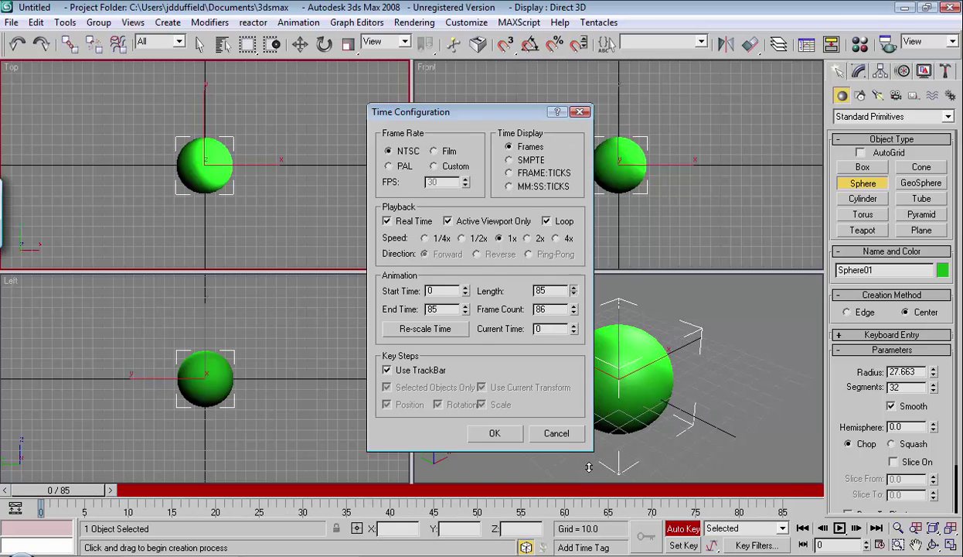
Accept the 85-frame timing and move the selected sphere far left at frame 0.
left_click(494, 434)
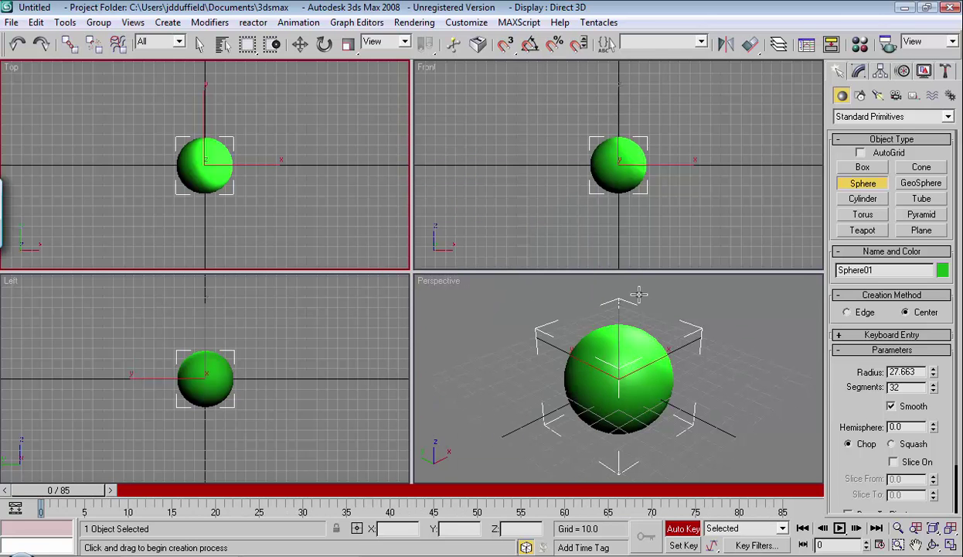
left_click(300, 44)
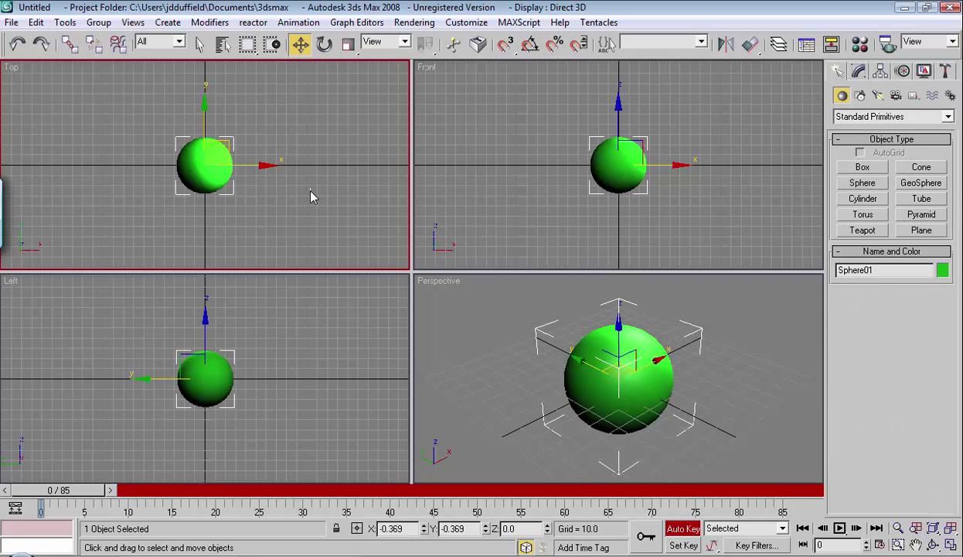
left_click(310, 196)
left_click(200, 157)
left_click_drag(270, 171, 122, 173)
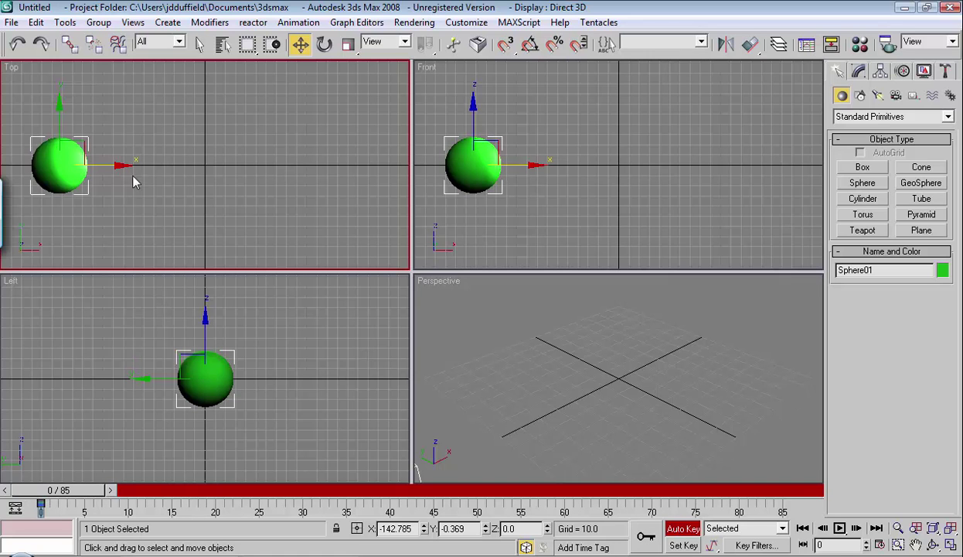
At frame 85, move the sphere right to X 131.297.
left_click_drag(74, 484, 785, 412)
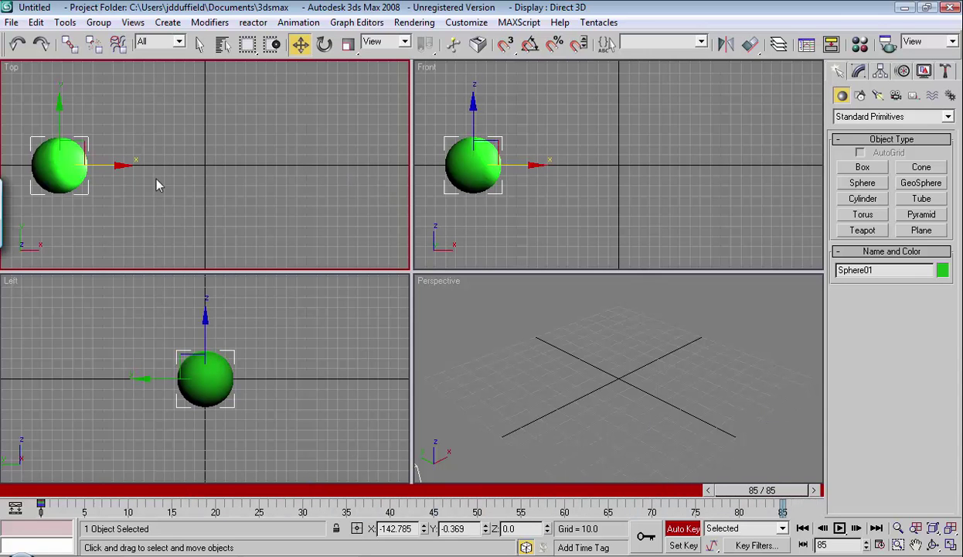
left_click_drag(739, 493, 729, 417)
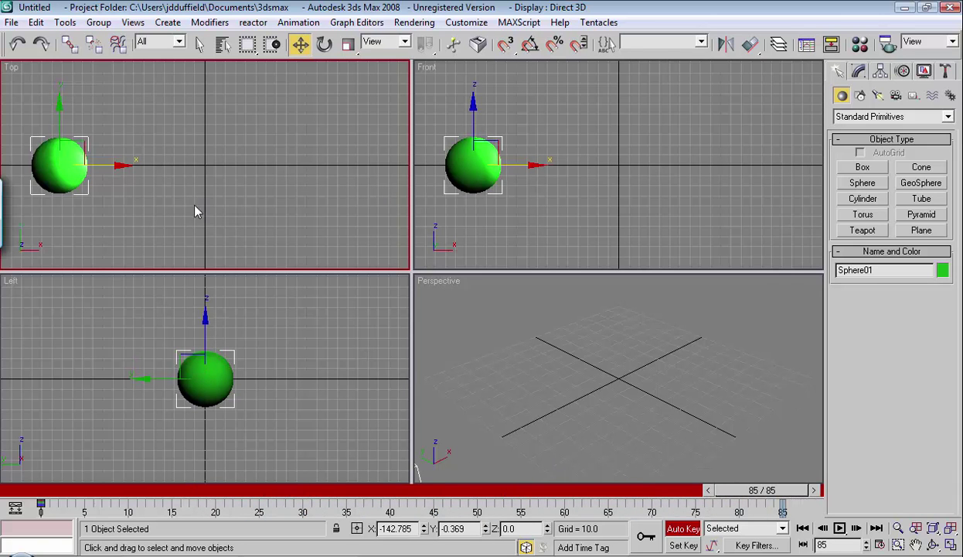
right_click(117, 162)
left_click(106, 171)
left_click_drag(124, 167, 405, 152)
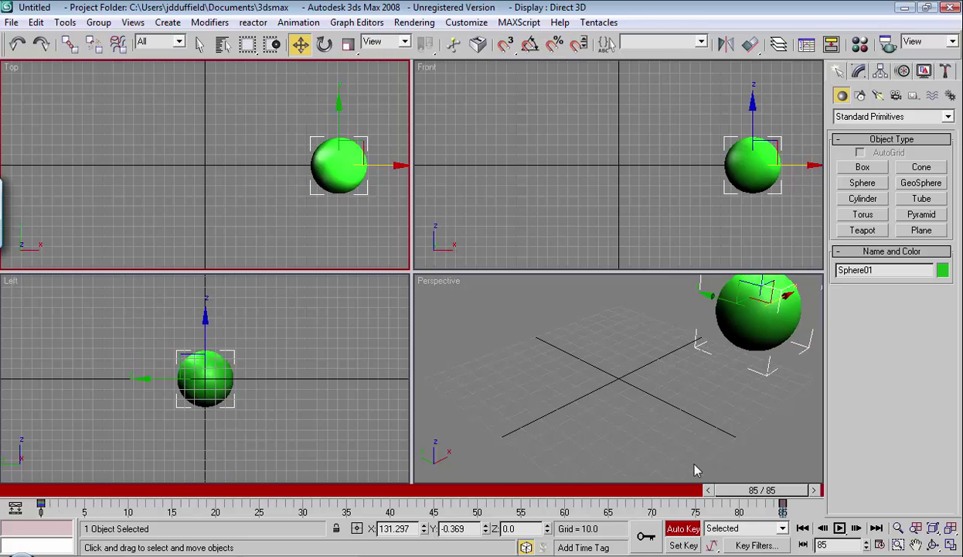
Scrub the timeline back toward the start and play the sphere's 85-frame animation.
left_click_drag(748, 495, 244, 457)
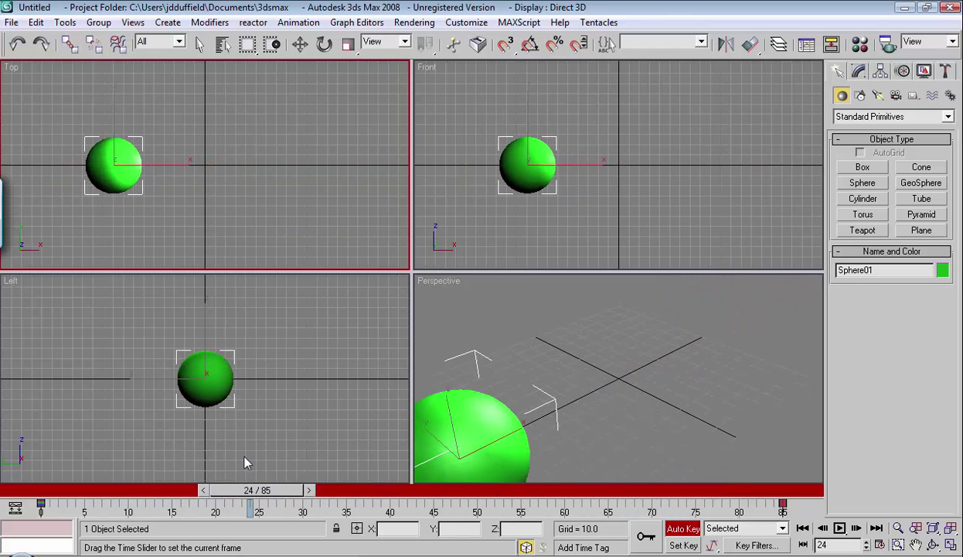
key("w")
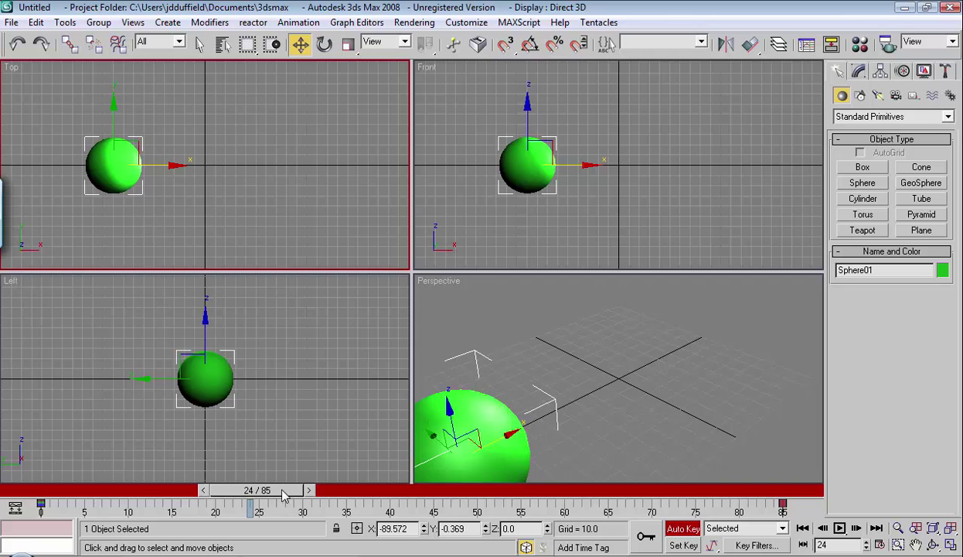
left_click_drag(277, 479, 84, 418)
key("w")
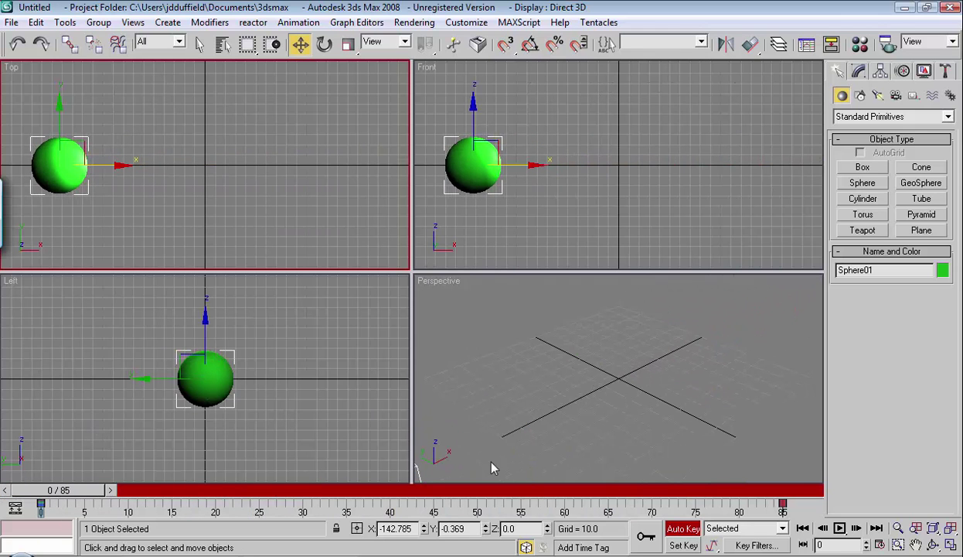
left_click(840, 528)
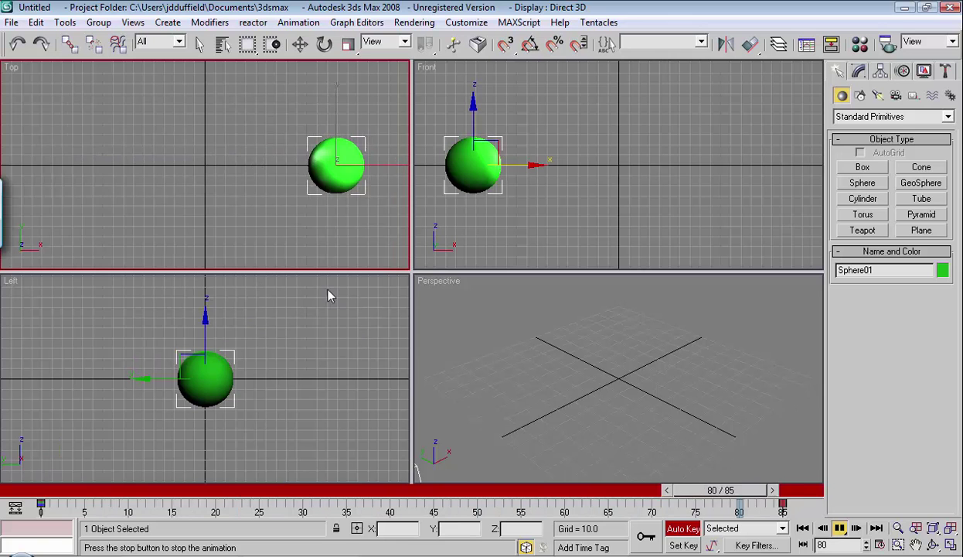
Stop playback and, around frame 44, push the sphere far up along Y.
left_click(839, 528)
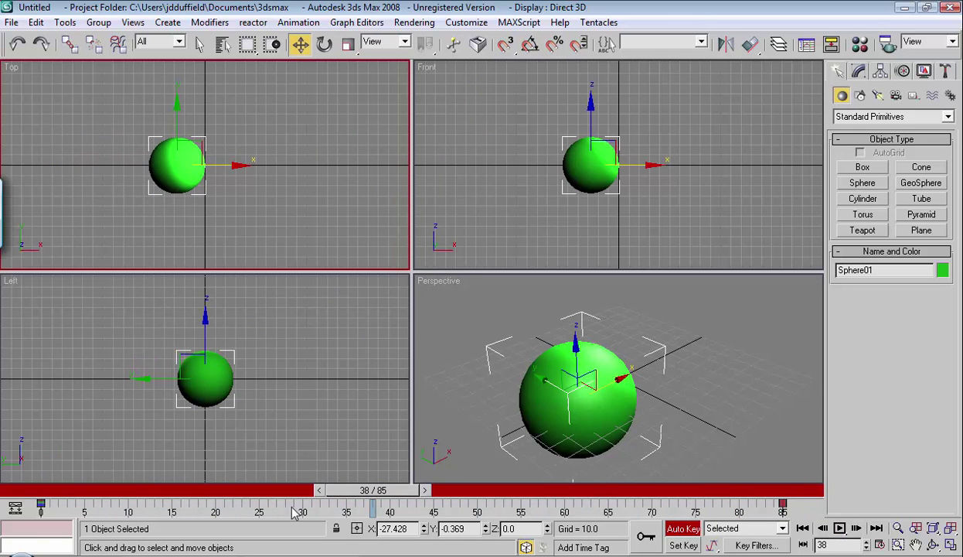
left_click_drag(372, 490, 257, 491)
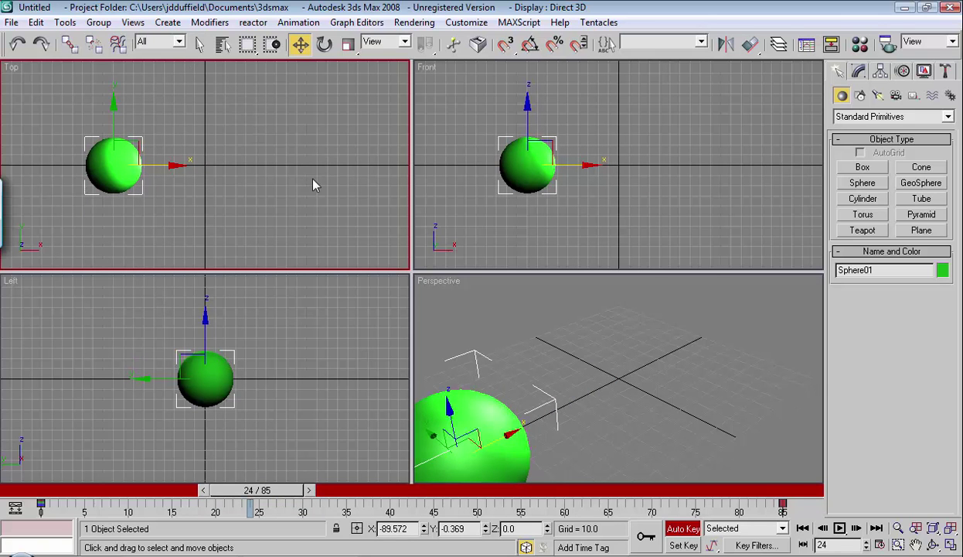
left_click_drag(267, 489, 433, 481)
key("w")
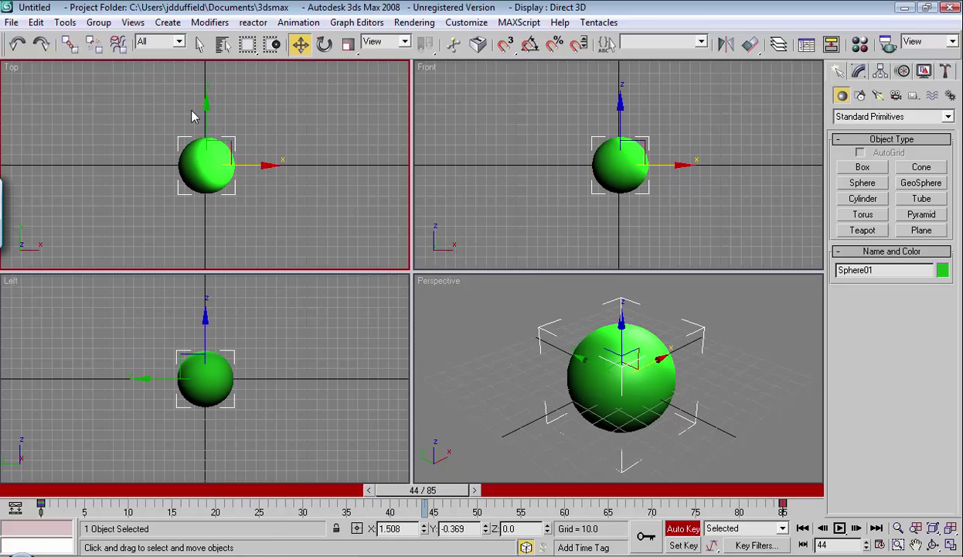
left_click_drag(211, 110, 211, 15)
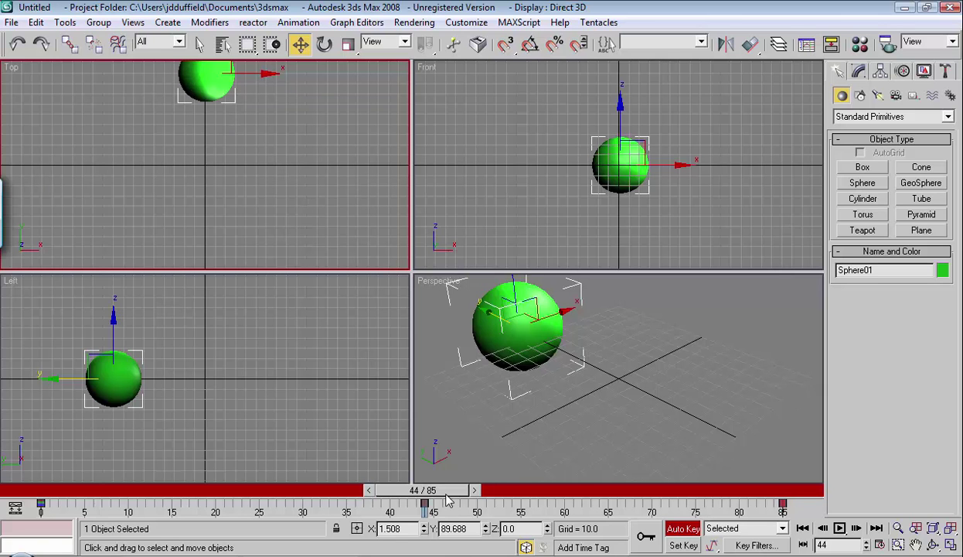
Play back the animation to check the sphere's new arcing path, then stop it.
left_click_drag(447, 496, 160, 508)
key("w")
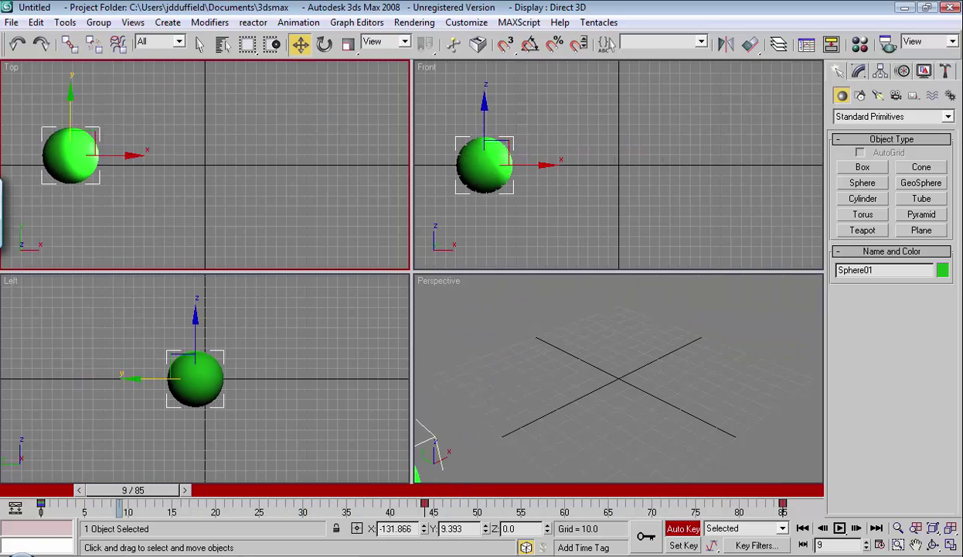
left_click(841, 529)
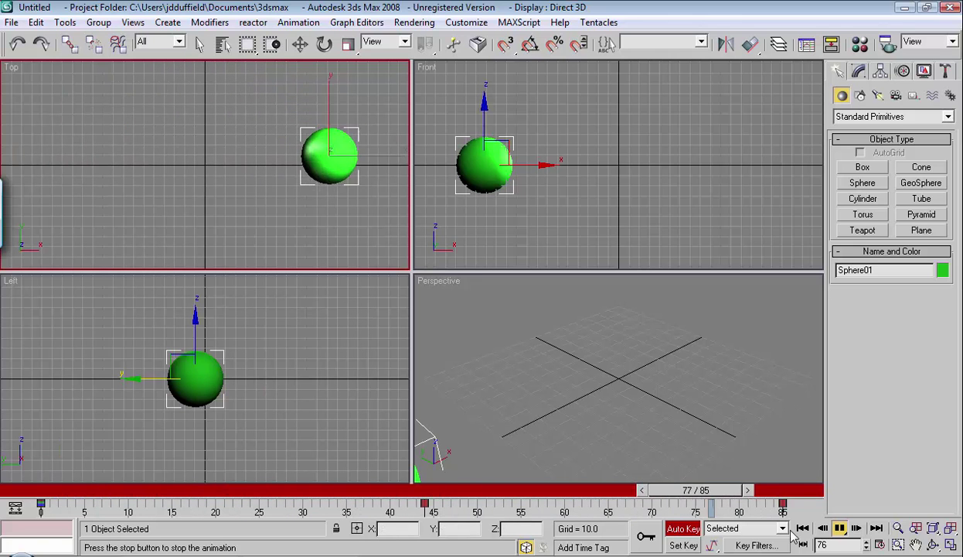
left_click(840, 526)
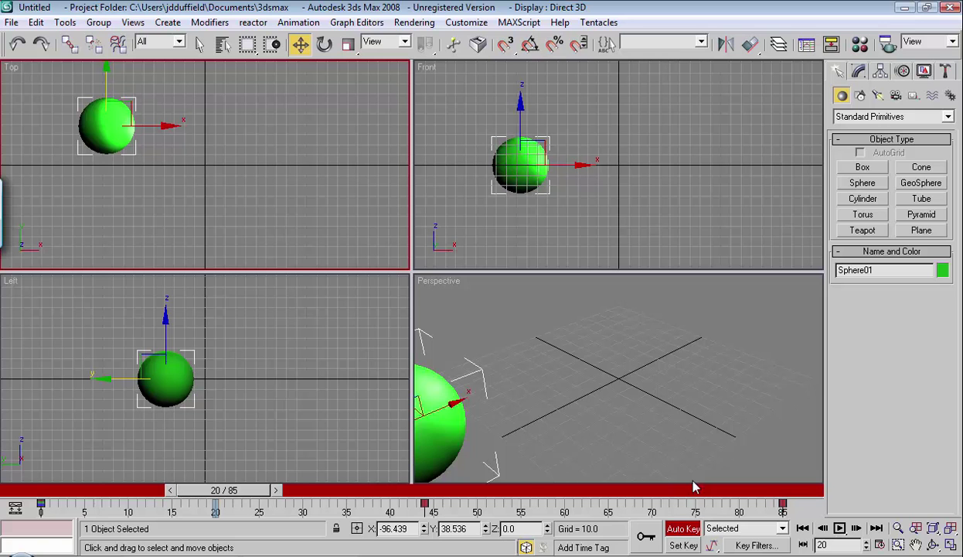
Switch from Auto Key to manual Set Key mode.
left_click_drag(216, 490, 201, 498)
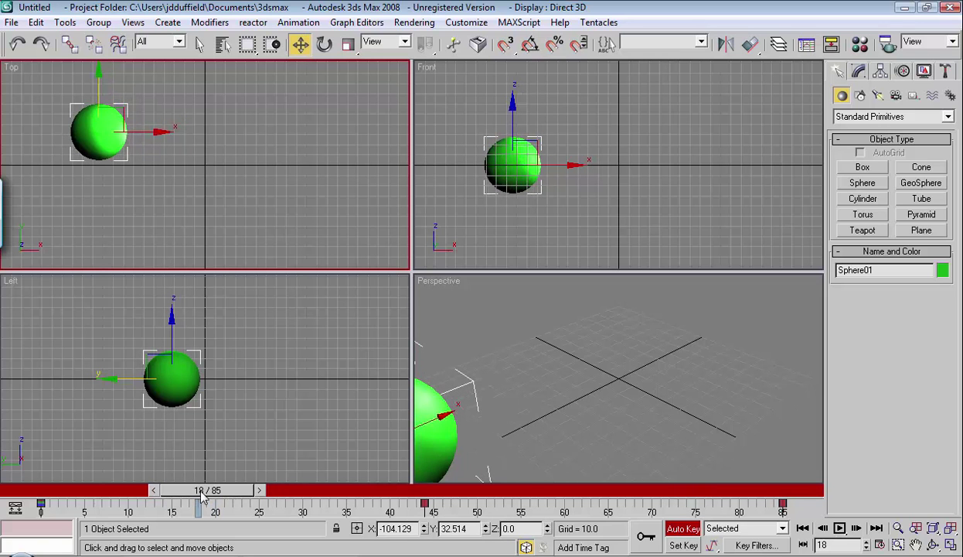
left_click(686, 530)
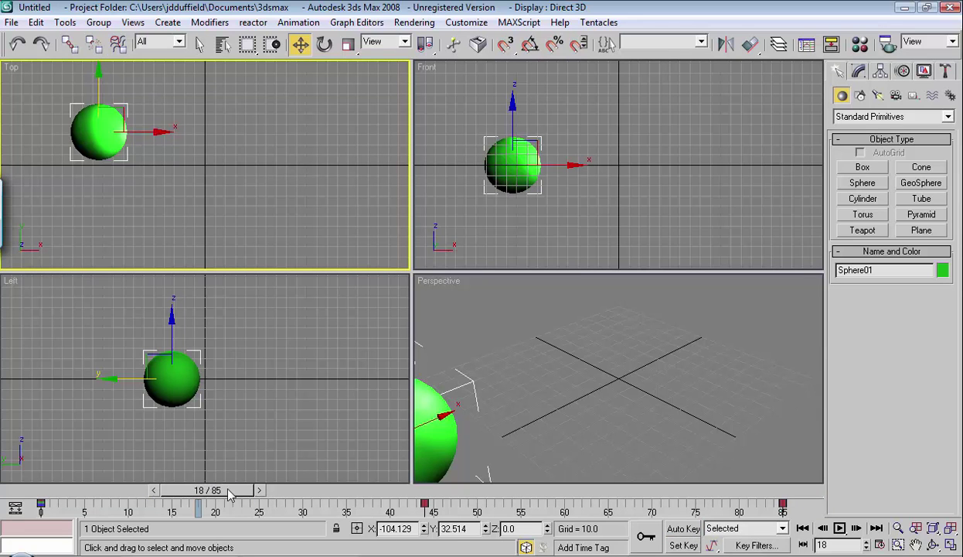
left_click(684, 545)
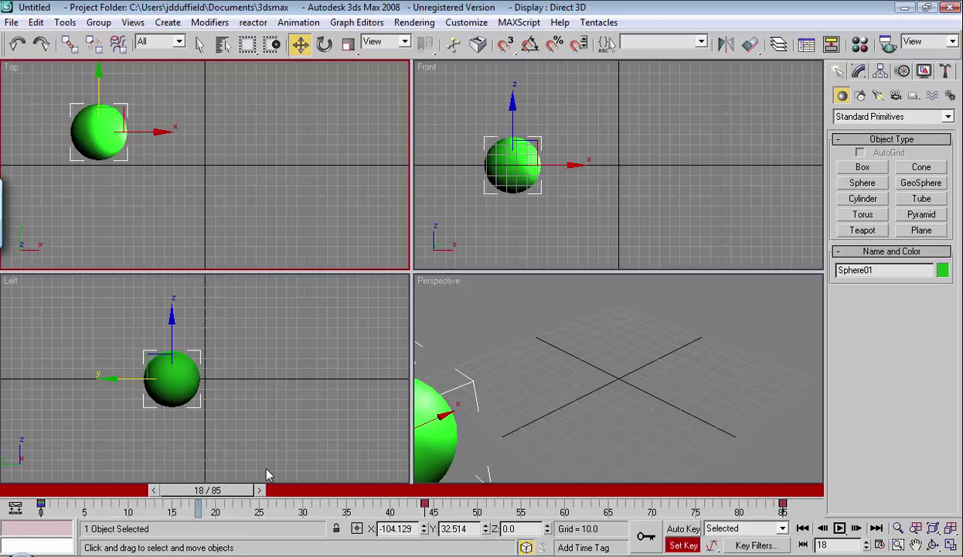
At frame 19, move the sphere right and down to X 145.624, Y -63.497, and review.
mouse_move(228, 490)
left_mouse_down()
mouse_move(269, 490)
mouse_move(244, 490)
left_mouse_up()
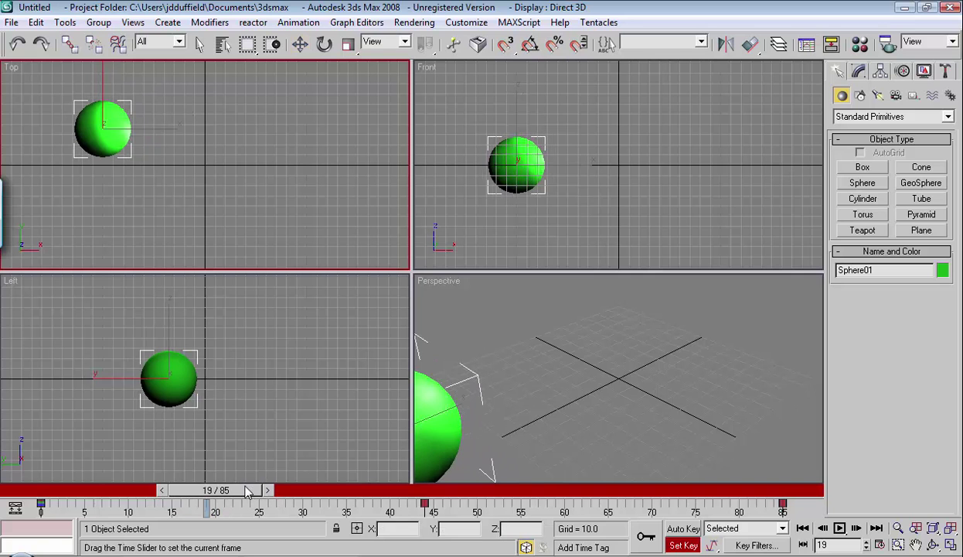
key("w")
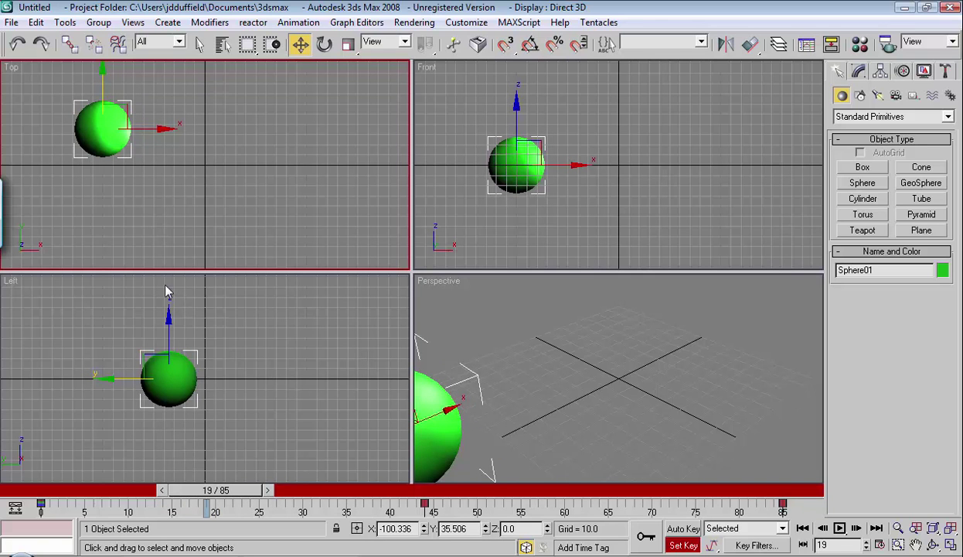
left_click_drag(121, 103, 373, 207)
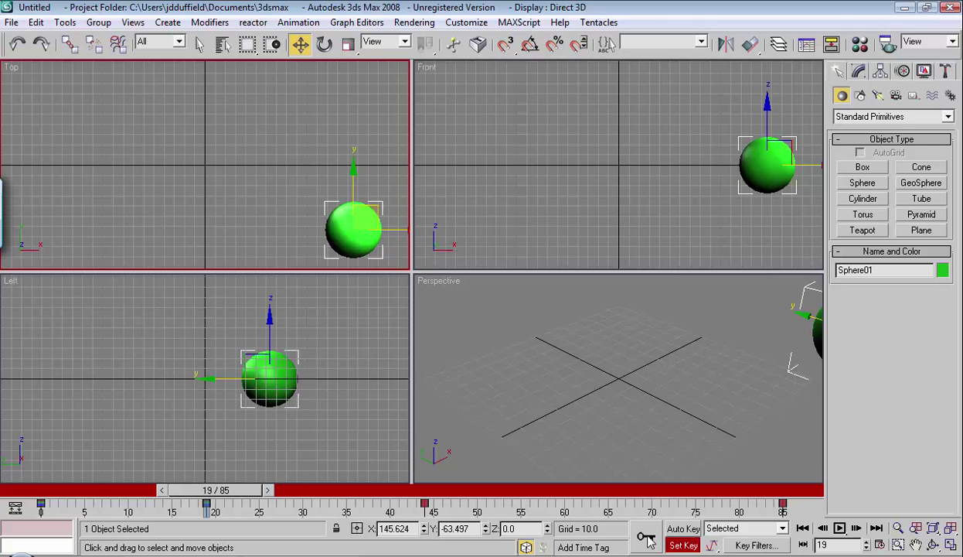
left_click_drag(224, 492, 133, 487)
With Auto Key back on, move the sphere up-right at frame 9 and down-right at frame 12.
key("w")
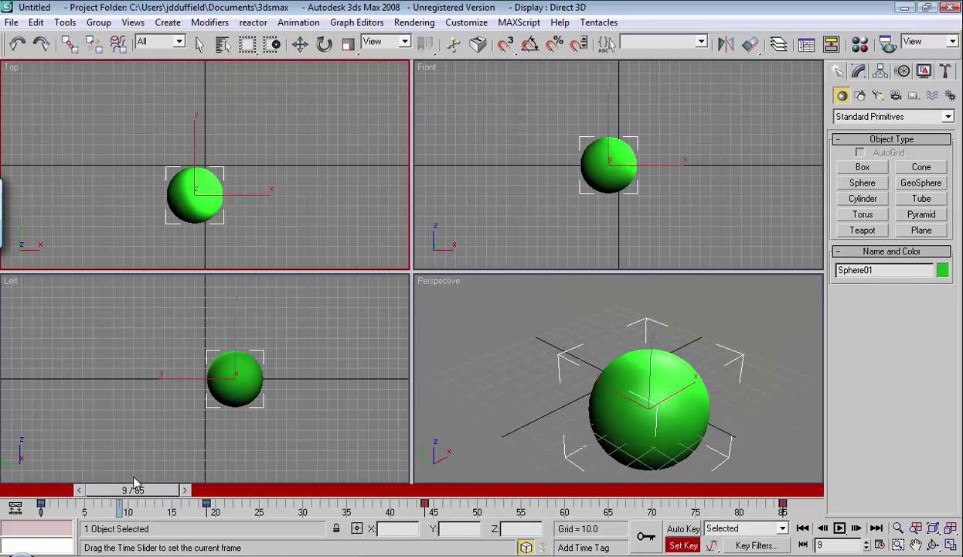
left_click(684, 529)
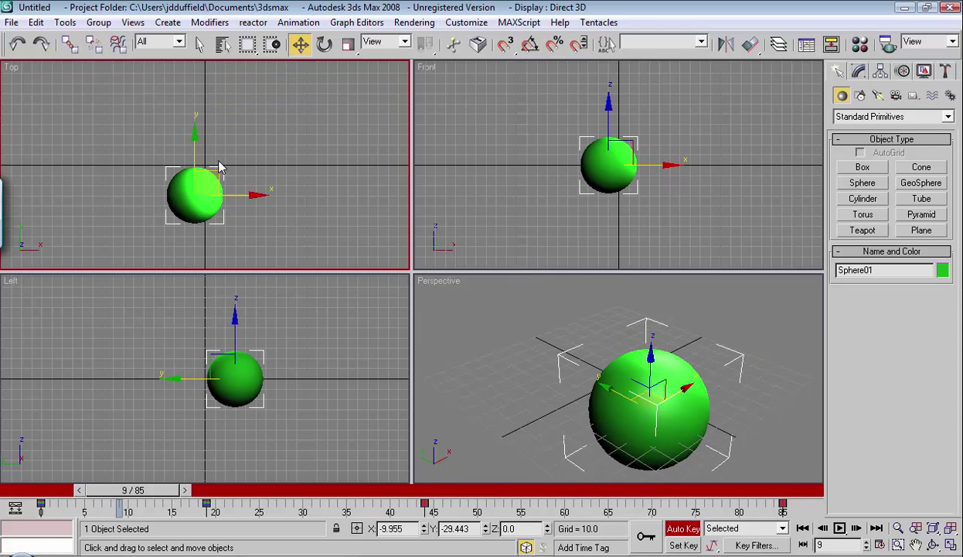
left_click_drag(207, 172, 278, 104)
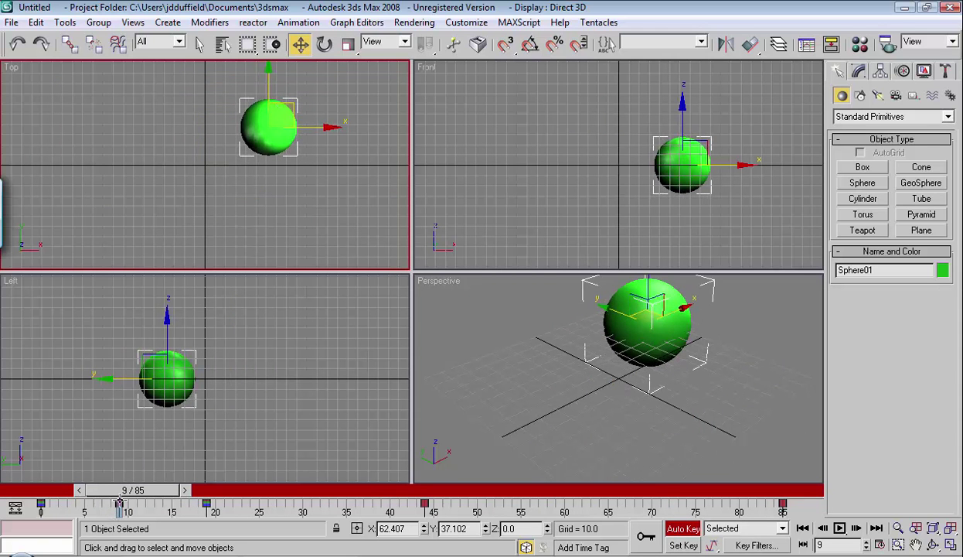
left_click_drag(133, 490, 158, 489)
left_click_drag(304, 139, 344, 185)
In Set Key mode, reposition the sphere at frames 26 and 30, keying it at X 19.042, Y 30.583.
left_click(683, 545)
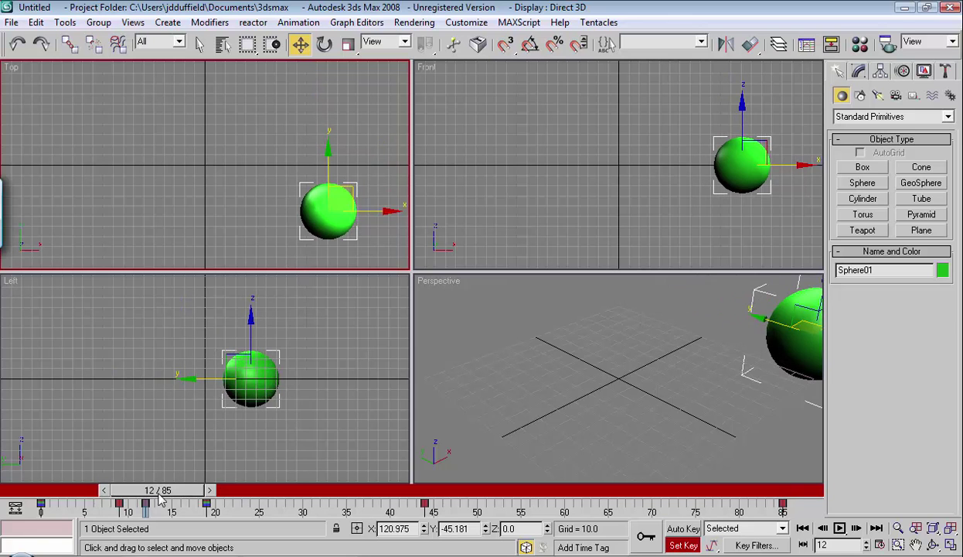
left_click_drag(157, 490, 272, 464)
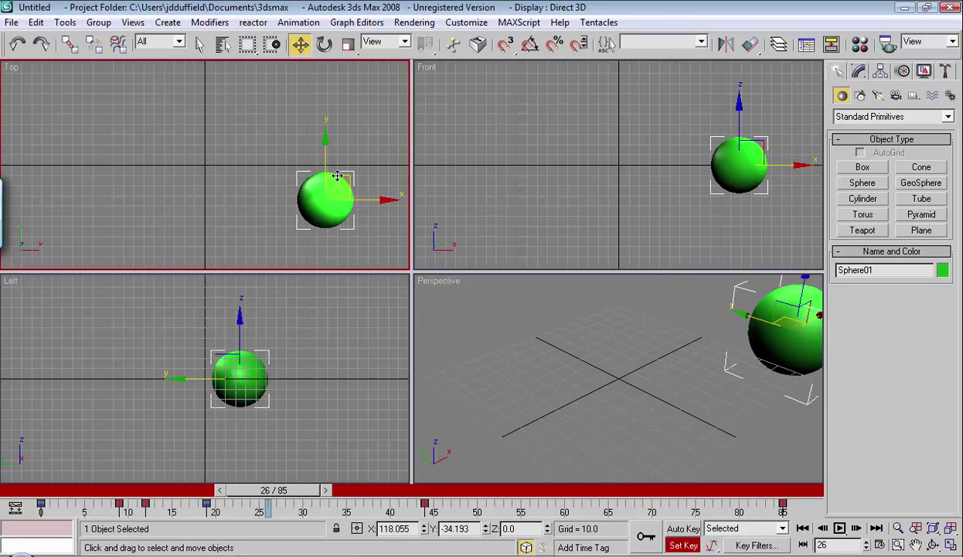
left_click_drag(332, 186, 174, 121)
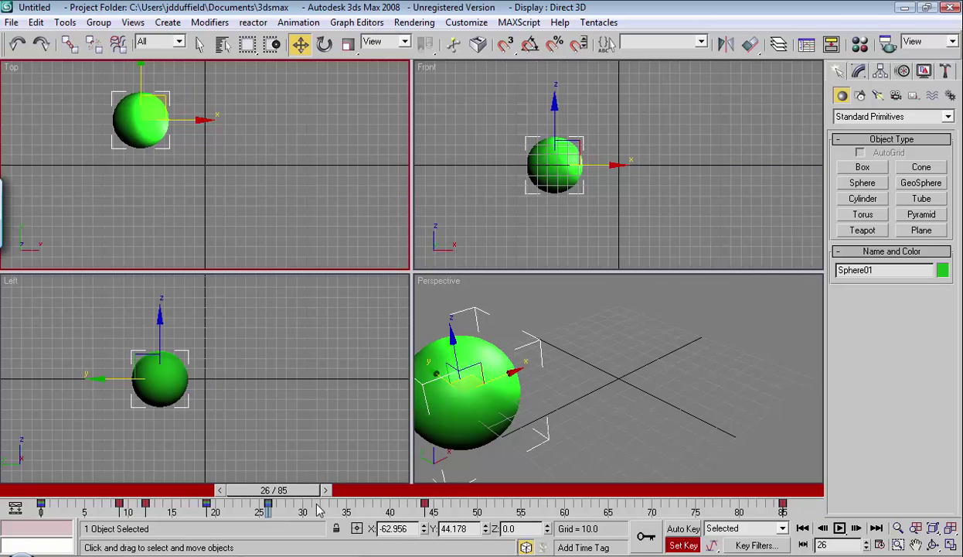
left_click_drag(317, 490, 349, 491)
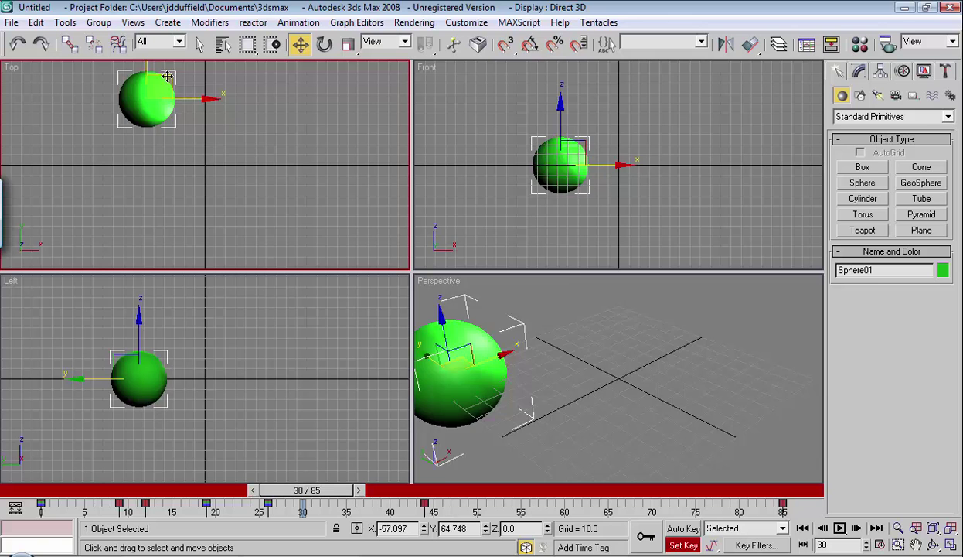
left_click_drag(167, 76, 245, 111)
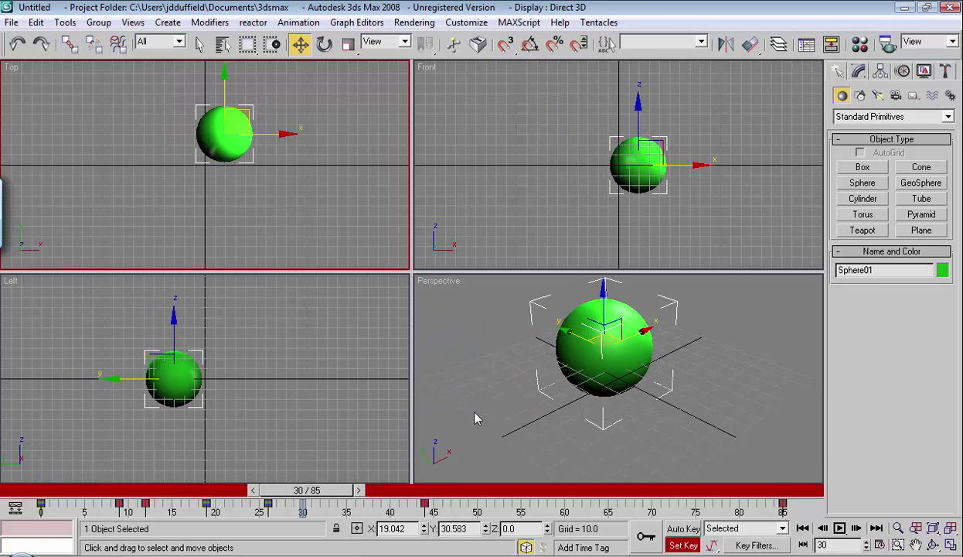
left_click(645, 537)
left_click_drag(300, 492, 71, 448)
Quit 3ds Max without saving, open BOWLING.max from the desktop, and send the error report.
key("w")
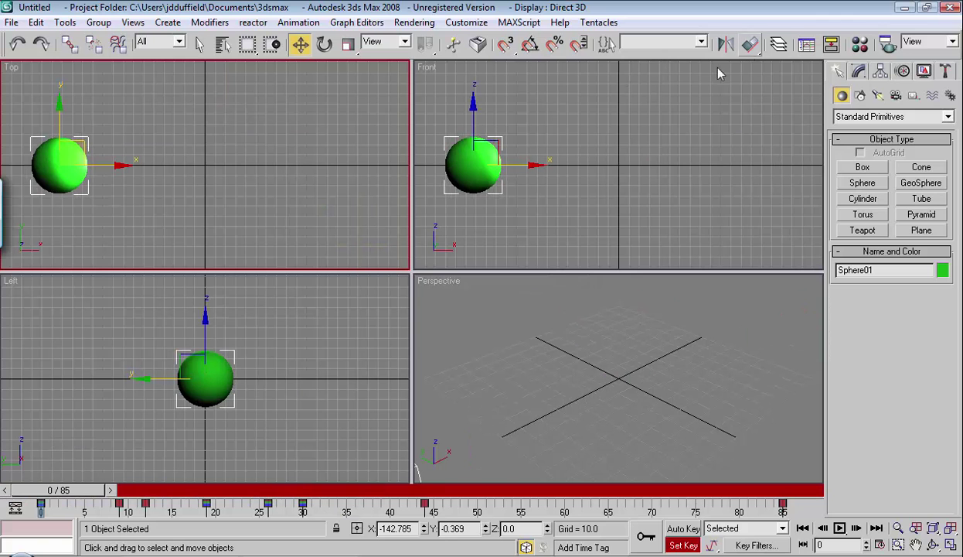
left_click(950, 8)
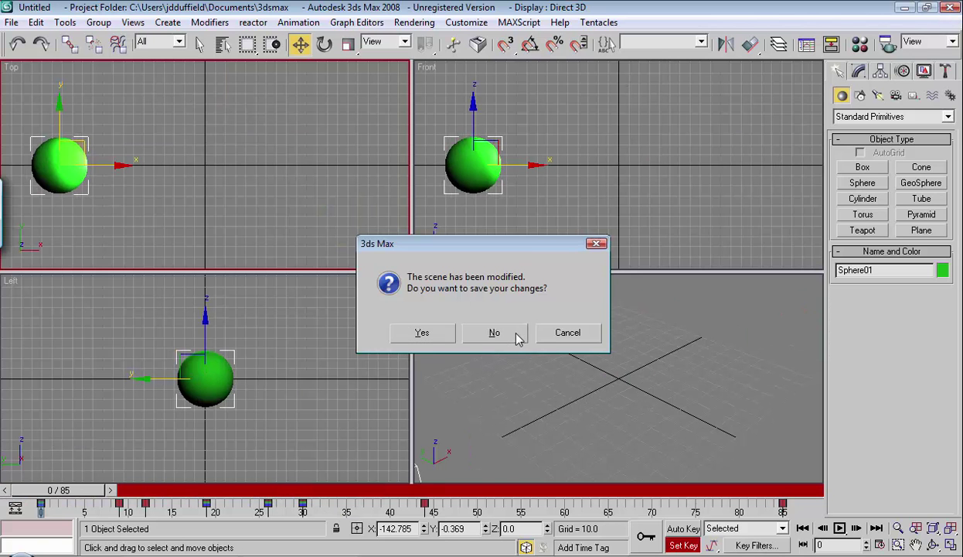
left_click(518, 333)
double_click(196, 20)
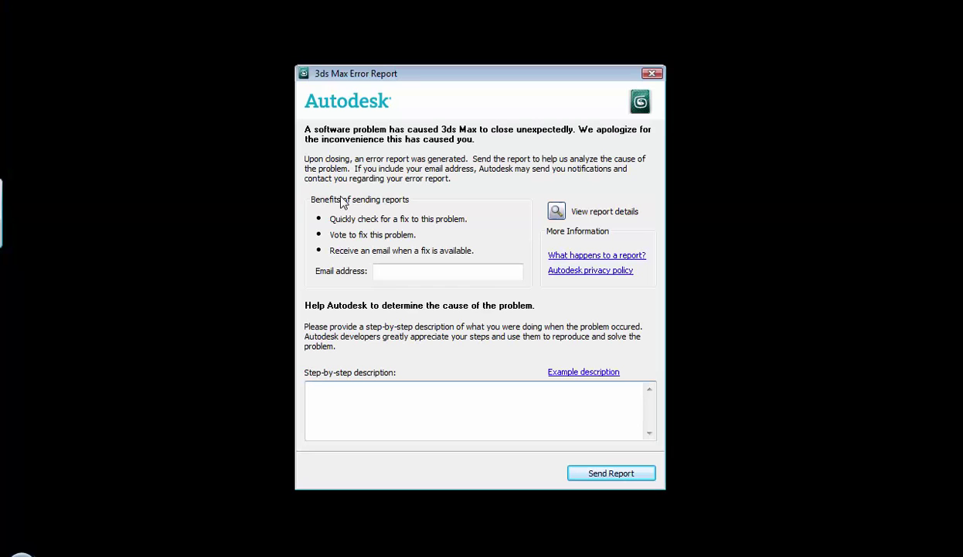
left_click(582, 474)
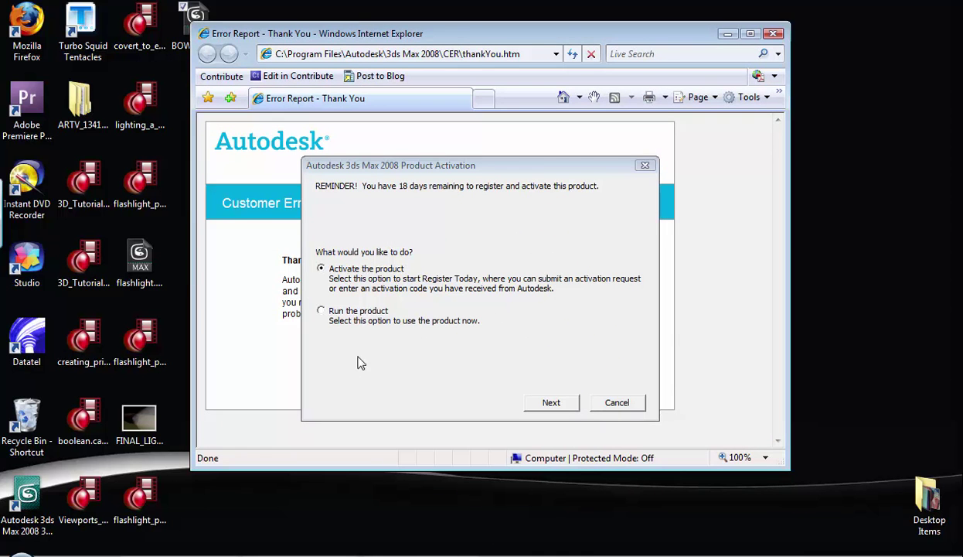
Run 3ds Max without activating and close the Welcome Screen to reveal the bowling scene.
left_click(321, 310)
left_click(551, 403)
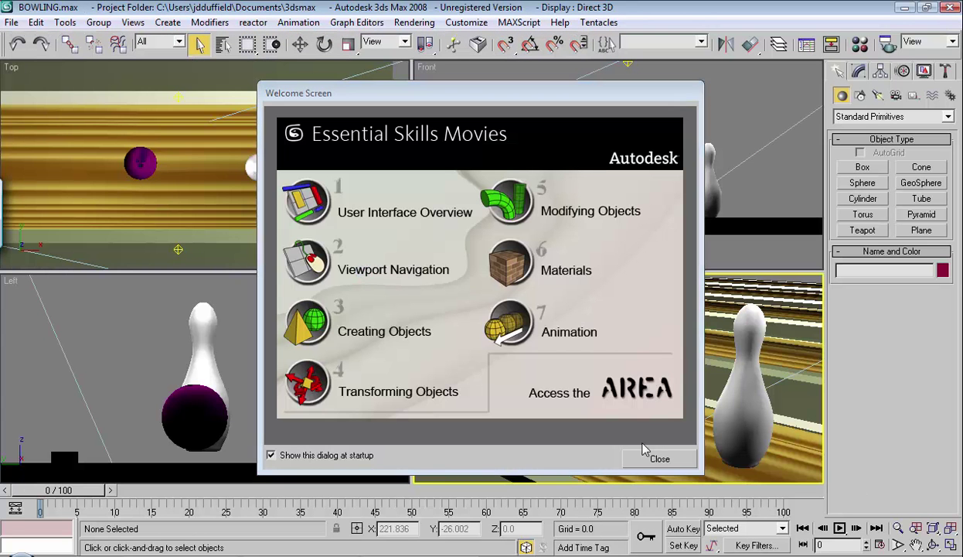
left_click(659, 459)
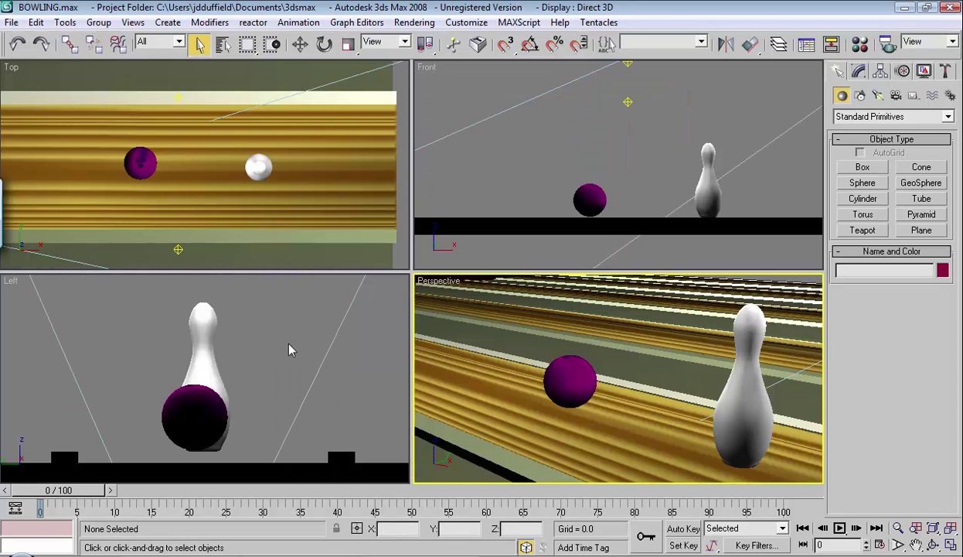
Select the purple bowling ball and turn on Auto Key.
left_click(335, 347)
left_click(341, 107)
left_click(498, 133)
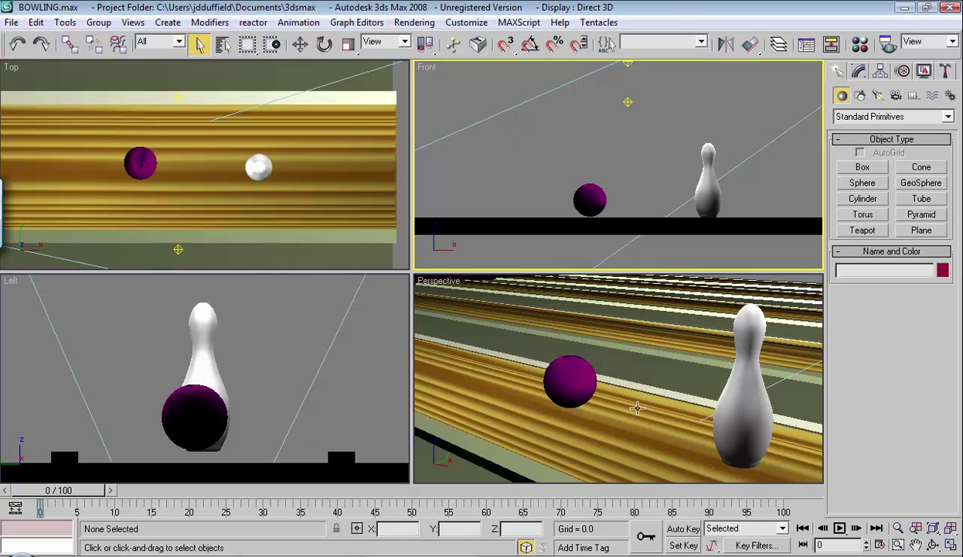
left_click(567, 381)
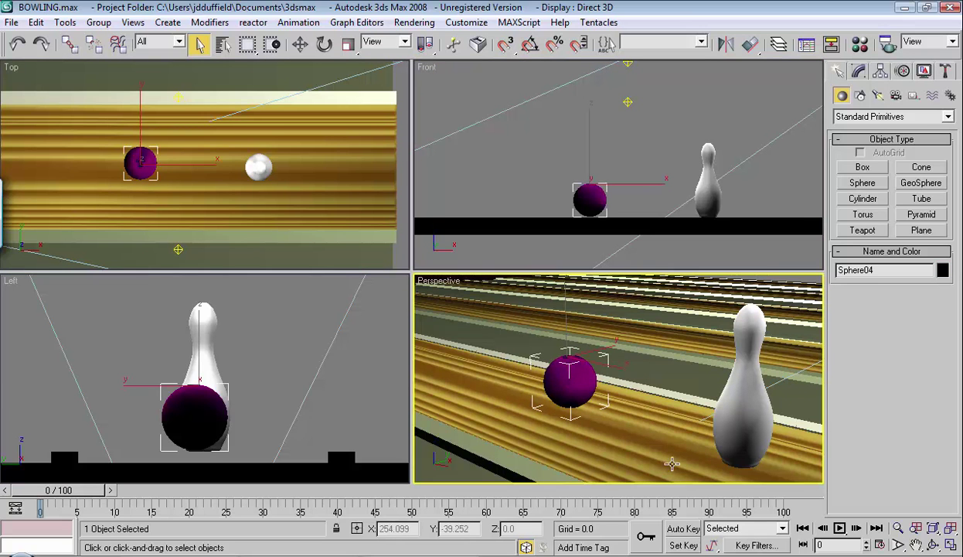
left_click(684, 529)
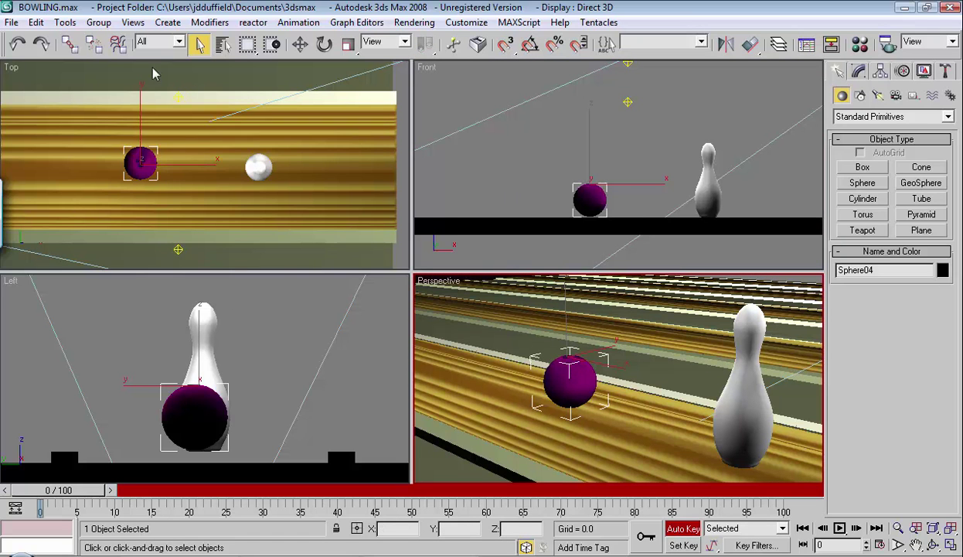
Move the ball to the lane's far left end at X -157.843 in the Top view.
left_click(300, 44)
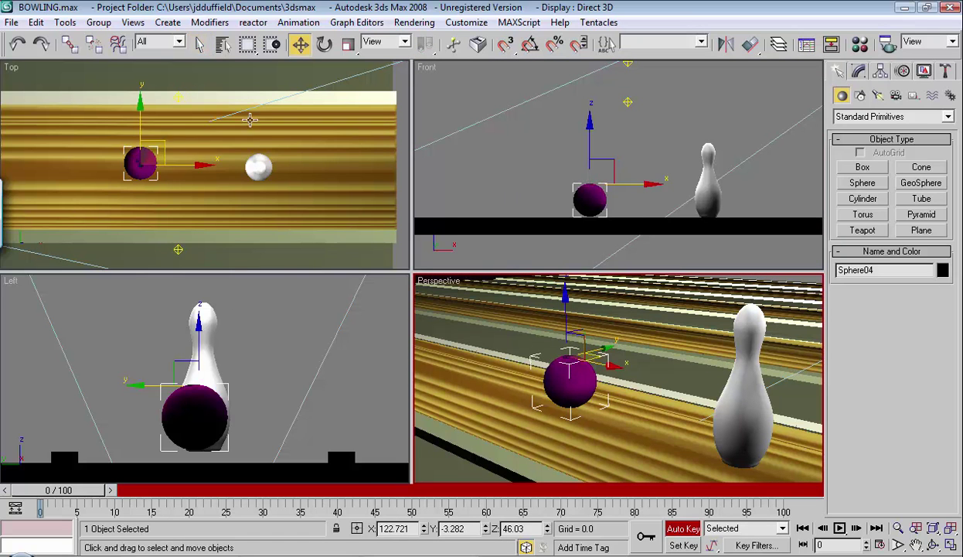
left_click(163, 142)
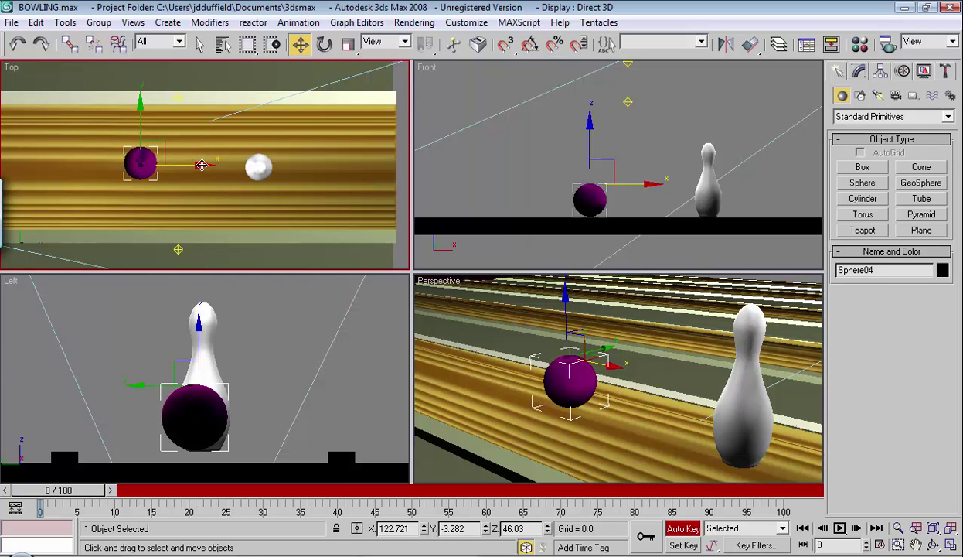
left_click_drag(201, 165, 7, 170)
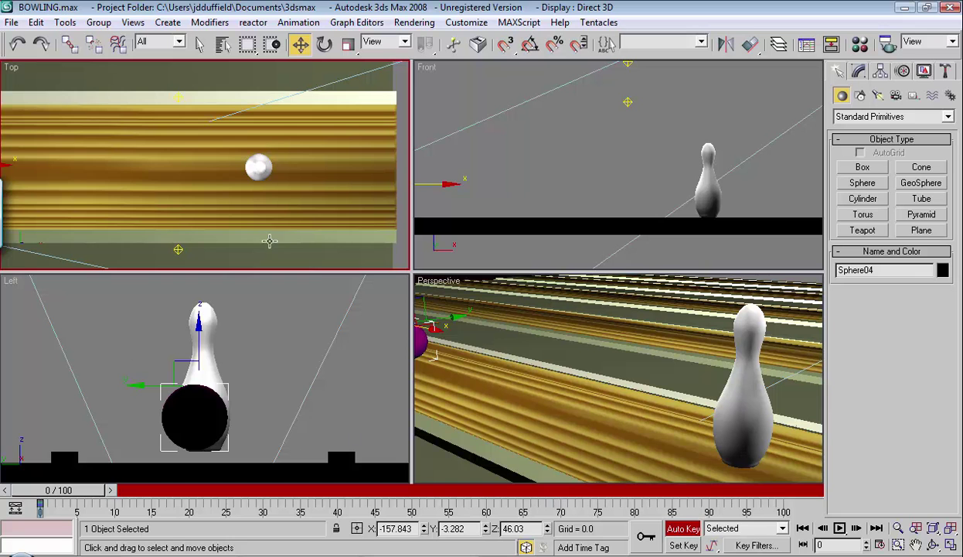
At frame 100, move the purple ball to the far end of the lane in the Top view.
left_click_drag(101, 490, 779, 428)
key("w")
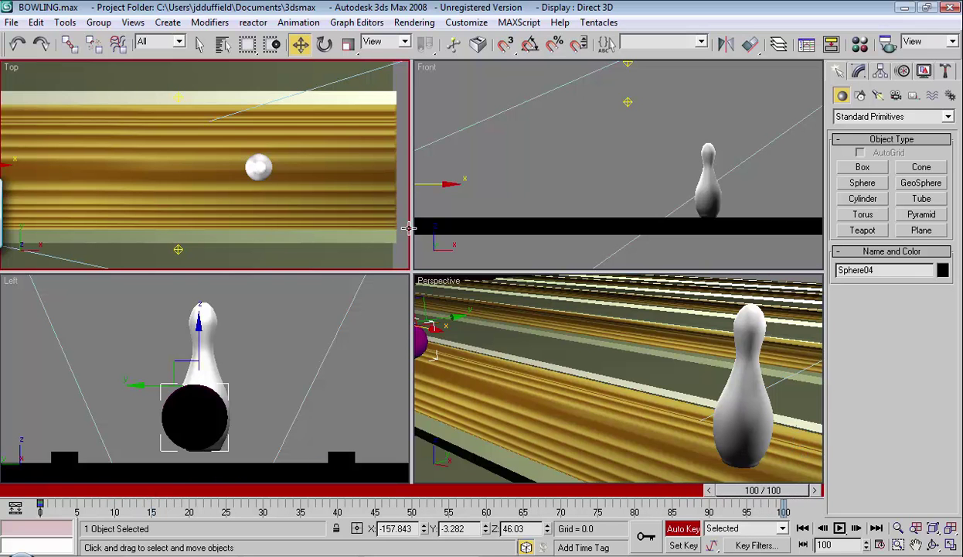
right_click(16, 164)
key("Escape")
left_click_drag(6, 164, 460, 183)
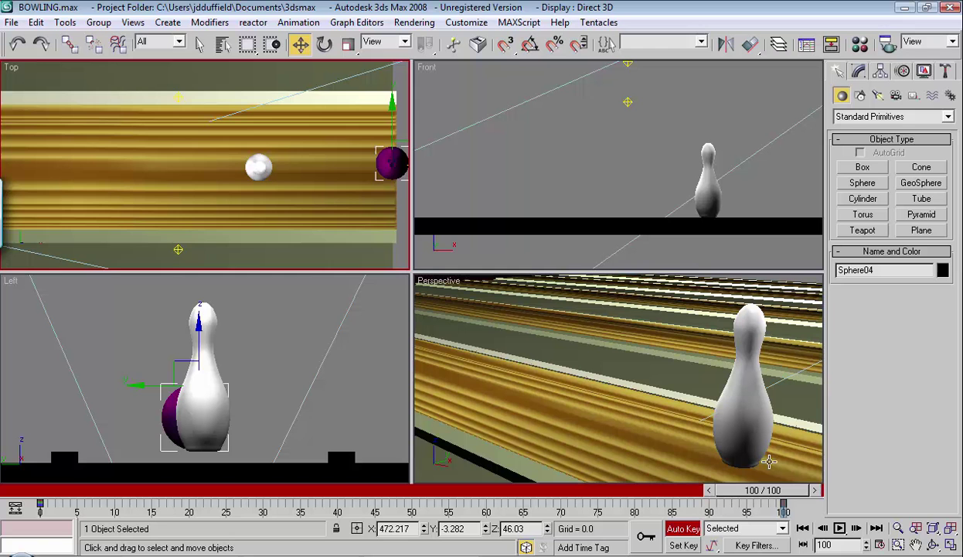
Scrub back through the timeline to check the ball rolling toward the pin.
left_click_drag(754, 489, 492, 468)
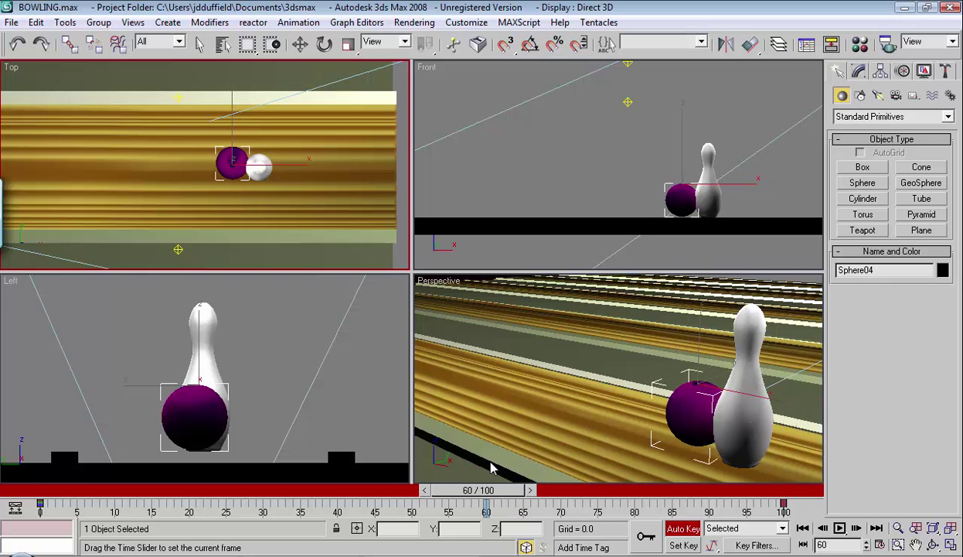
key("w")
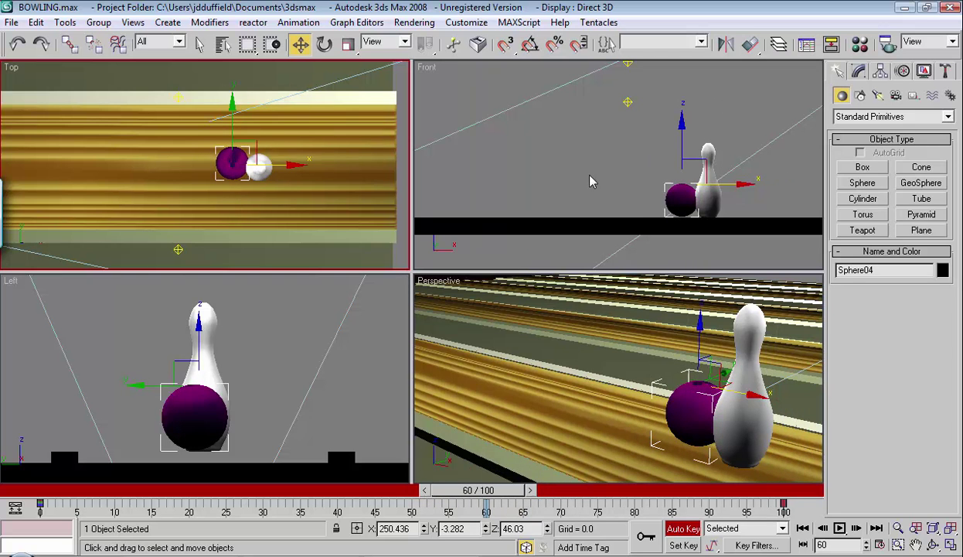
right_click(596, 175)
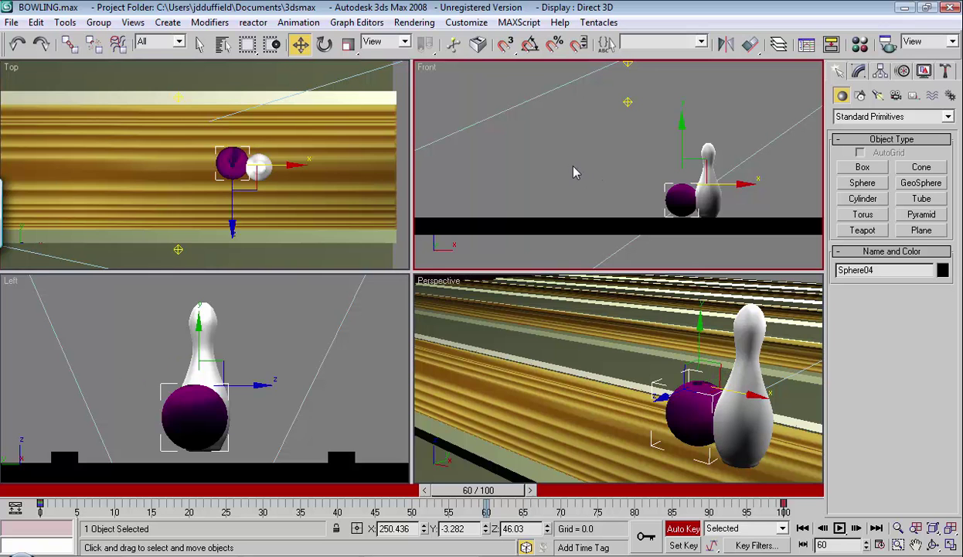
Maximize the Front view with Alt+W and adjust the zoom.
key("alt+w")
scroll(681, 317, "up", 5)
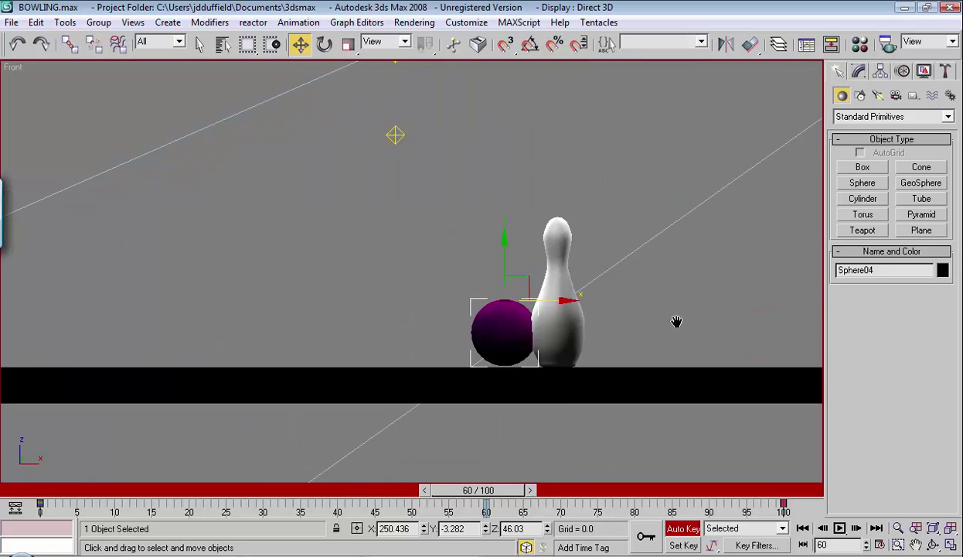
scroll(435, 332, "down", 2)
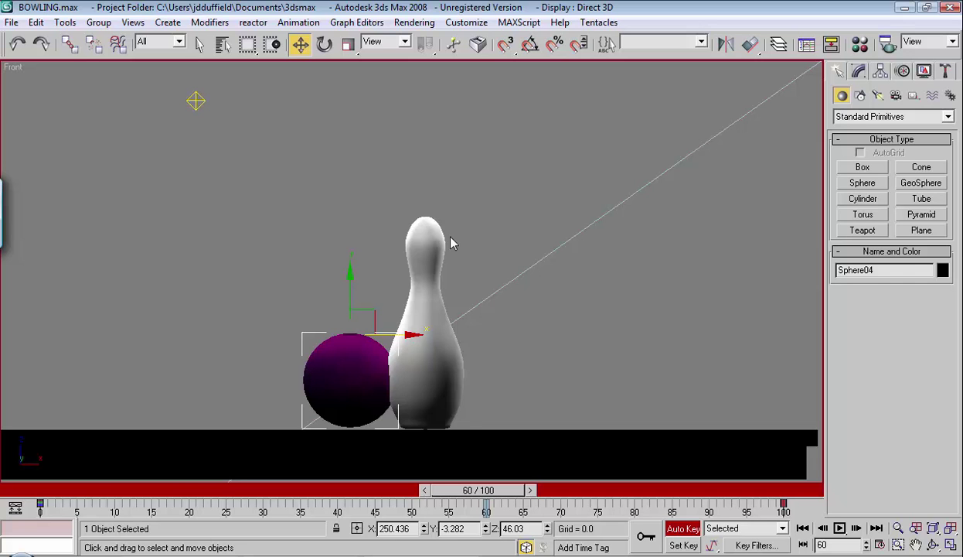
Alternate selecting the bowling pin and purple ball to compare their contact at frame 60.
left_click(427, 236)
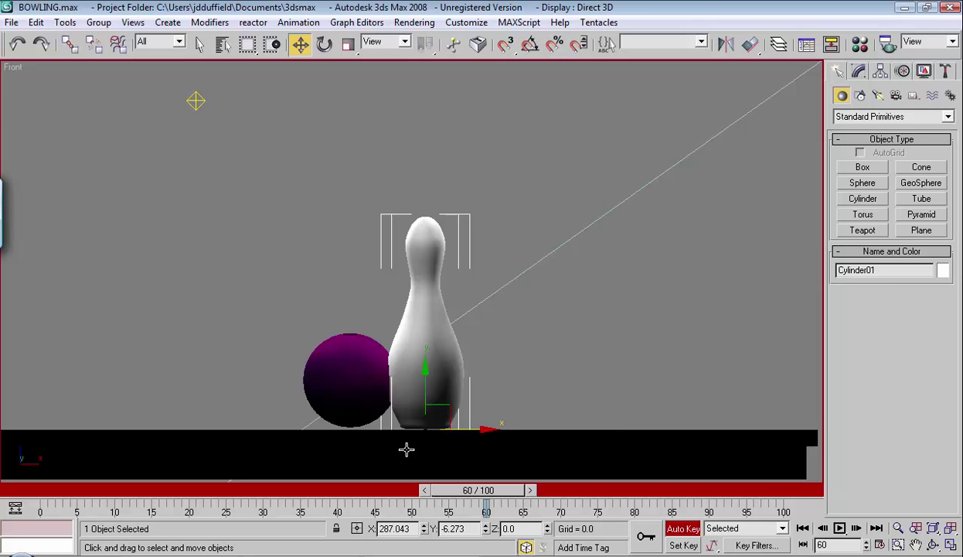
left_click(337, 359)
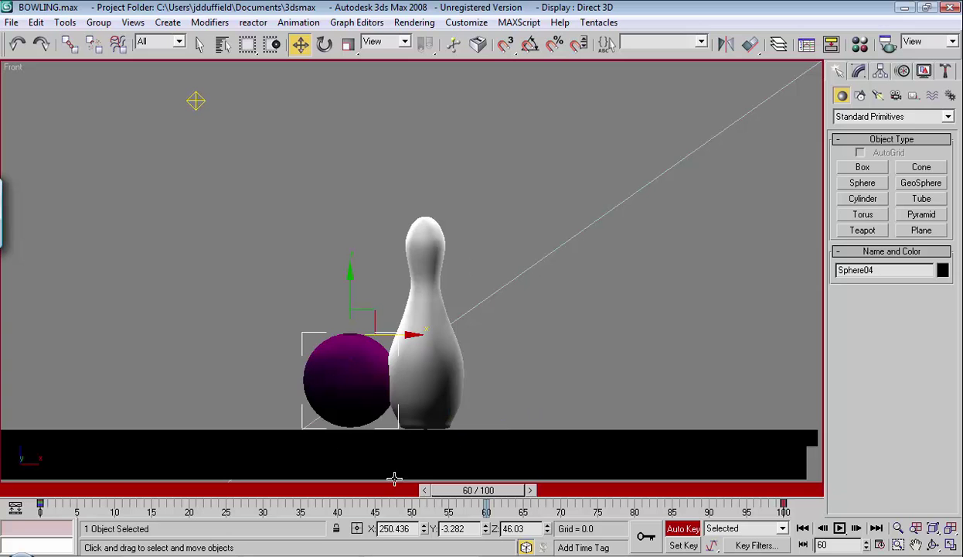
left_click(433, 229)
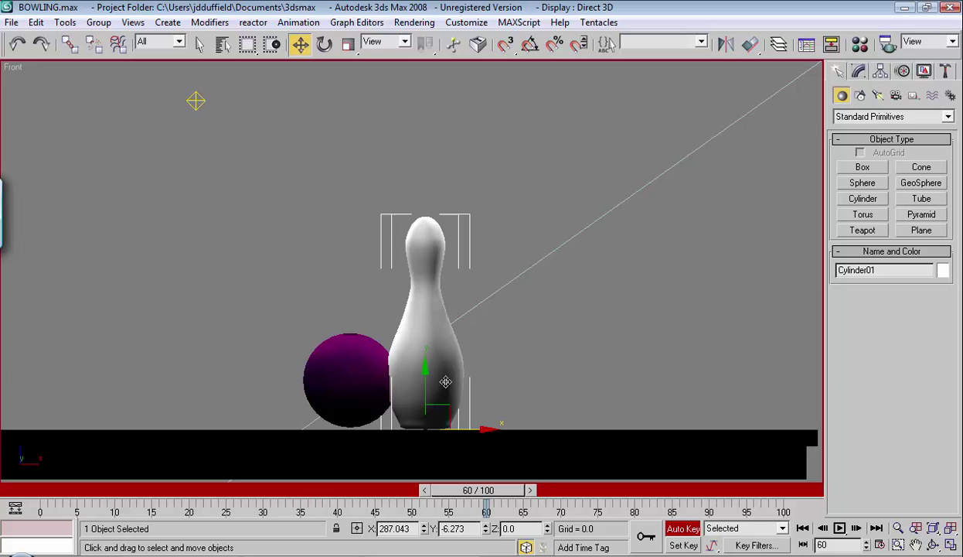
left_click(338, 359)
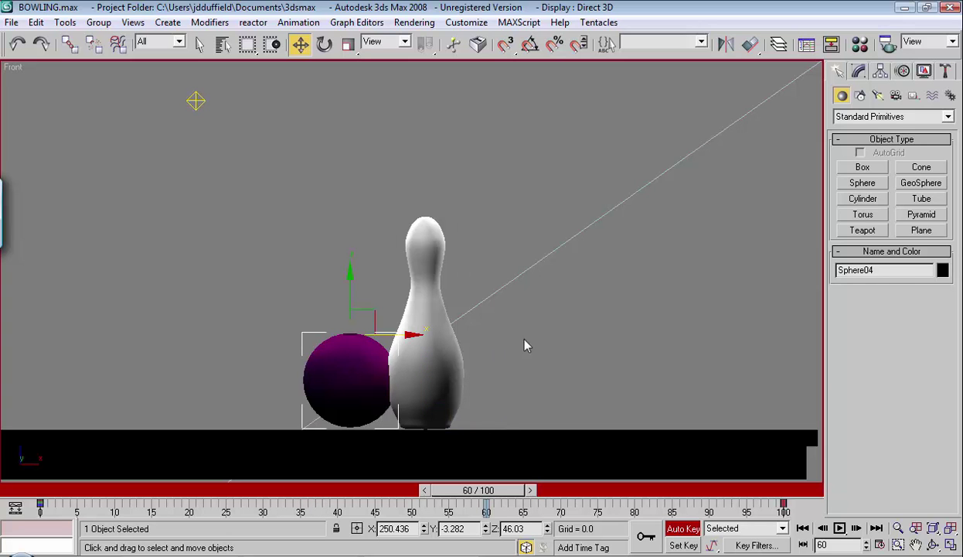
left_click(435, 242)
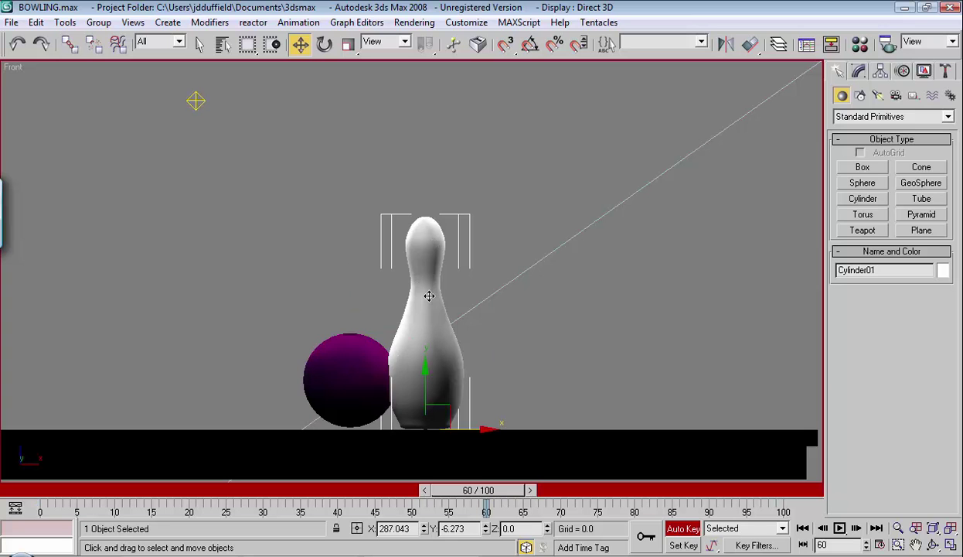
Scrub the timeline and settle on frame 60, where the ball meets the pin.
mouse_move(481, 490)
left_mouse_down()
mouse_move(263, 472)
mouse_move(490, 496)
mouse_move(481, 495)
left_mouse_up()
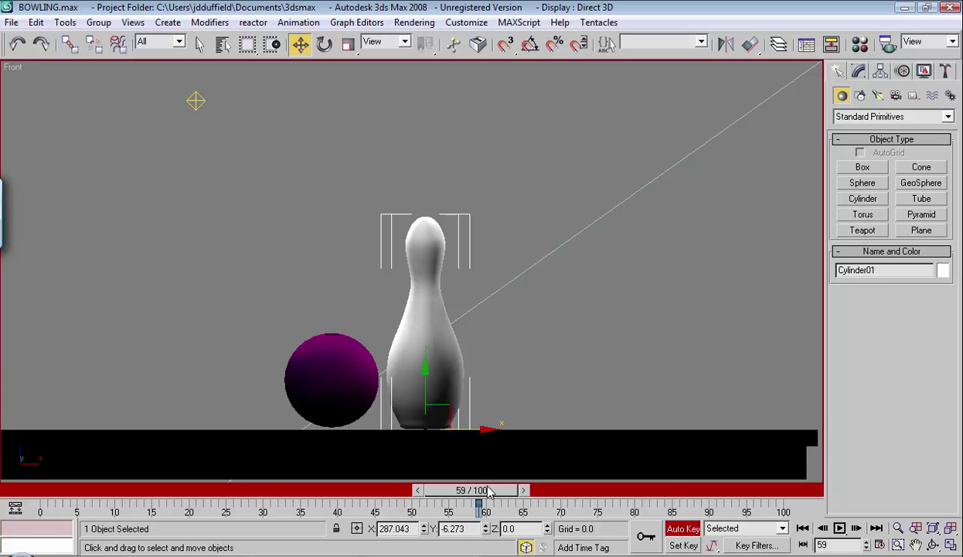
left_click_drag(488, 493, 460, 490)
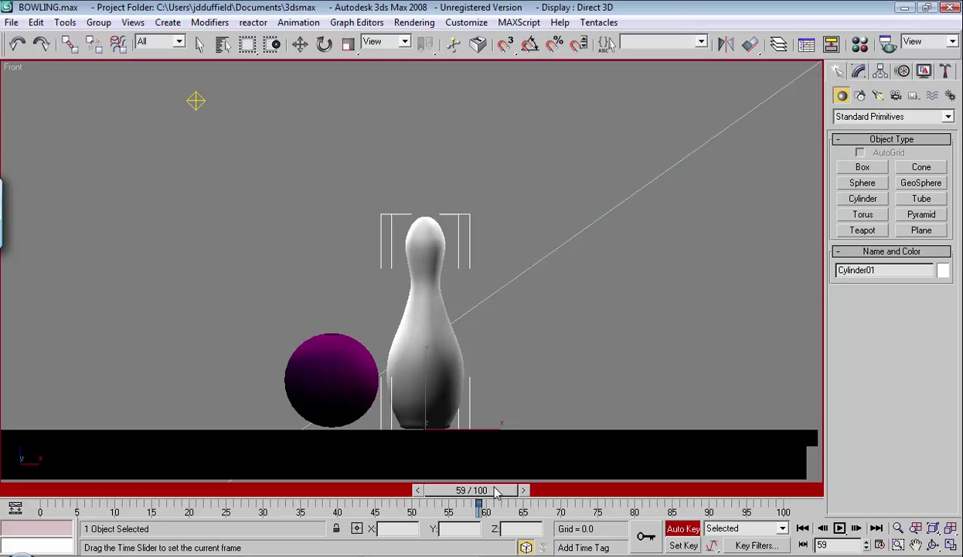
left_click_drag(498, 494, 501, 493)
Nudge the bowling pin slightly right to X 292.541 and check frame 59.
key("w")
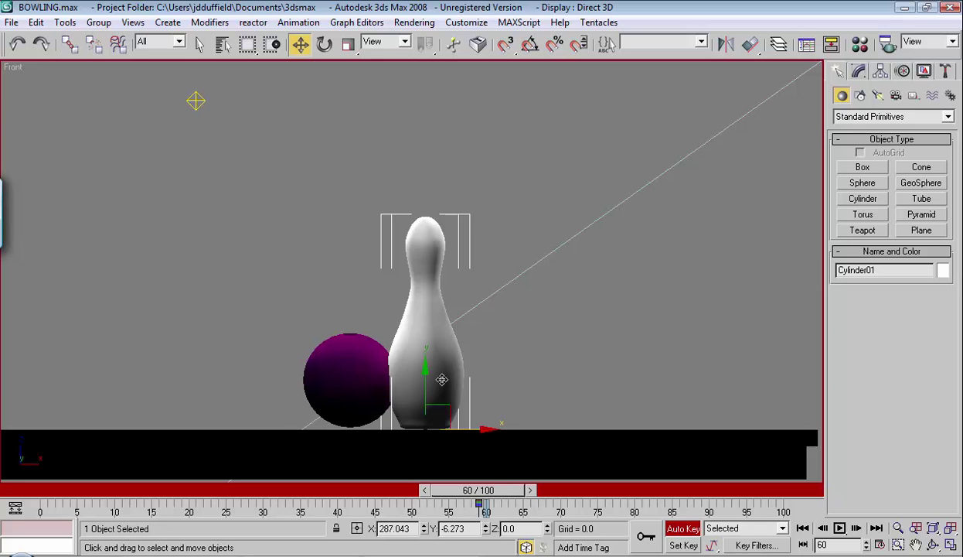
right_click(439, 401)
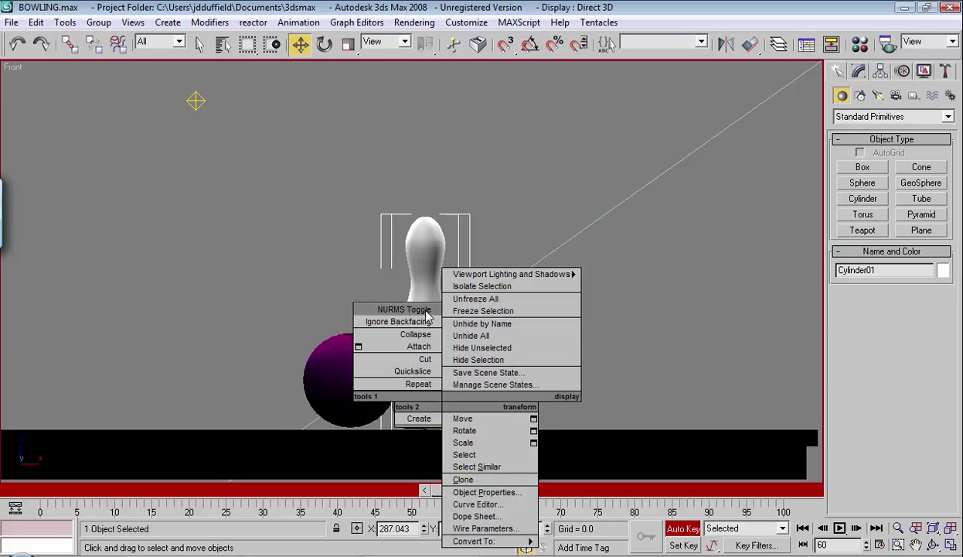
left_click(500, 415)
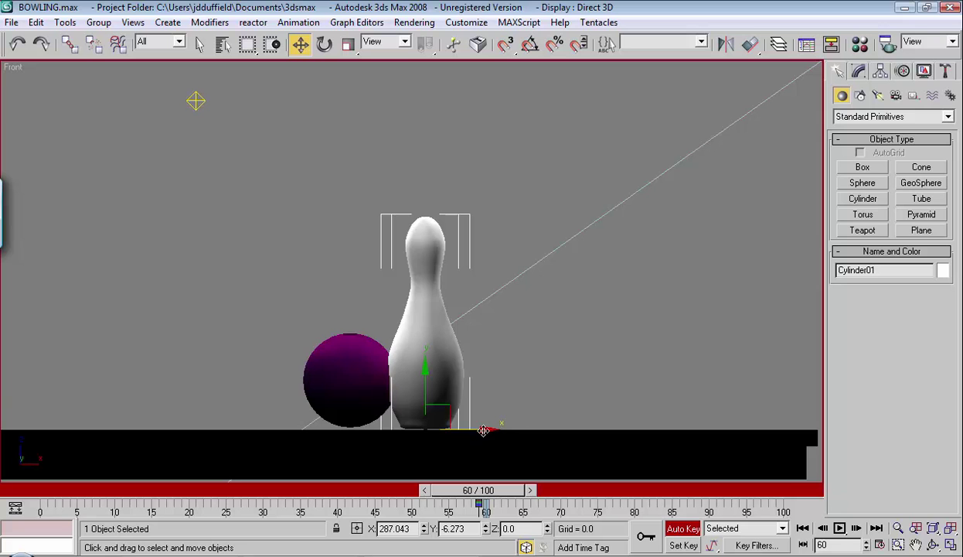
left_click_drag(483, 430, 495, 430)
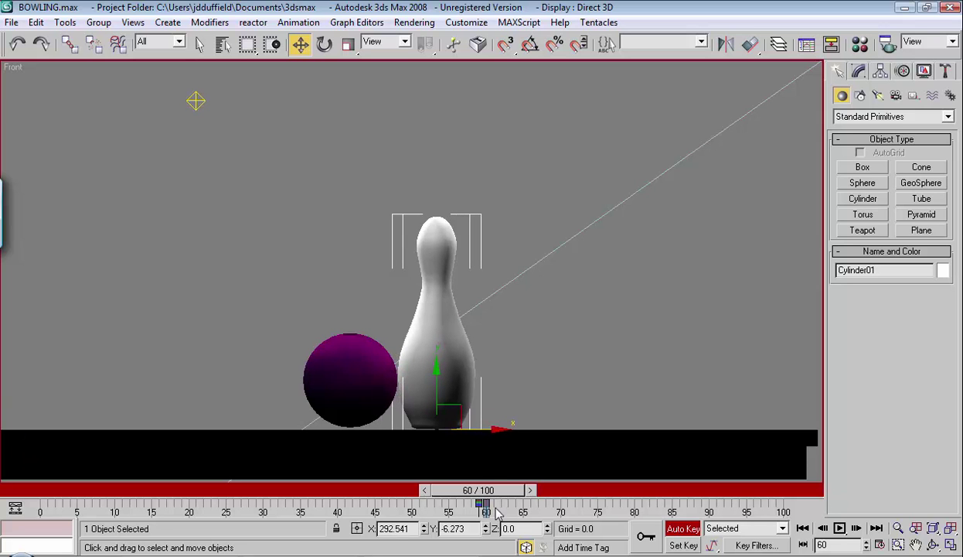
left_click_drag(501, 498, 536, 496)
Tip the struck pin over to the left and lift it up and right.
key("w")
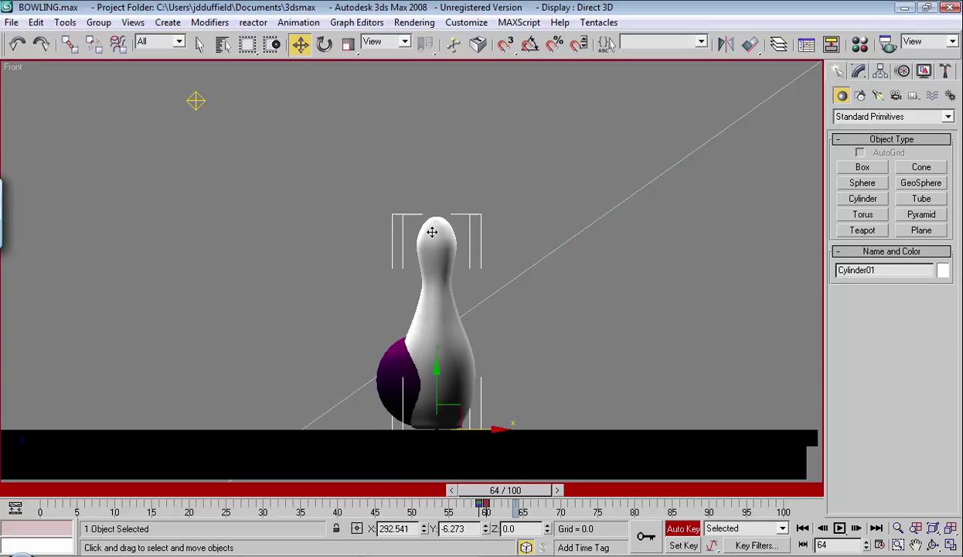
left_click(324, 44)
left_click_drag(462, 354, 317, 68)
left_click(301, 44)
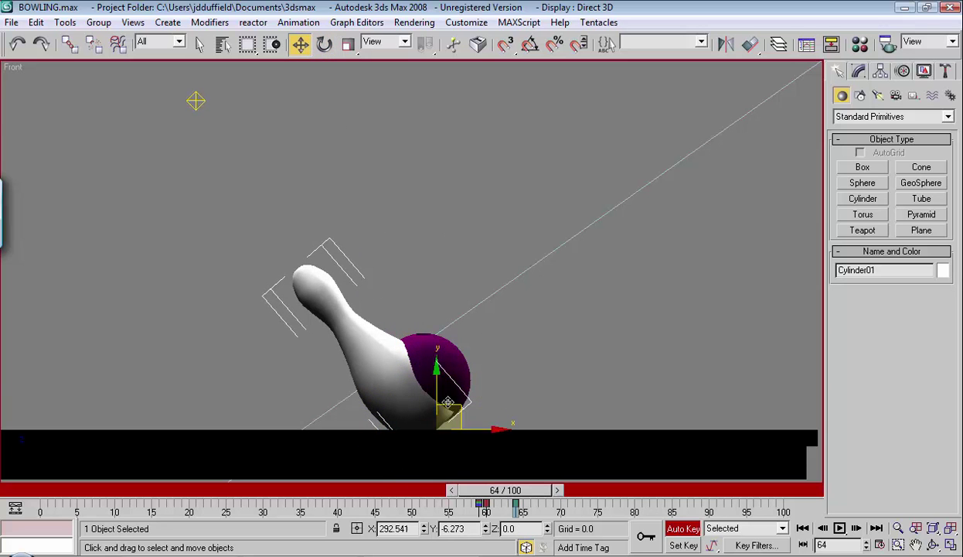
left_click_drag(451, 407, 556, 309)
left_click_drag(531, 485, 564, 486)
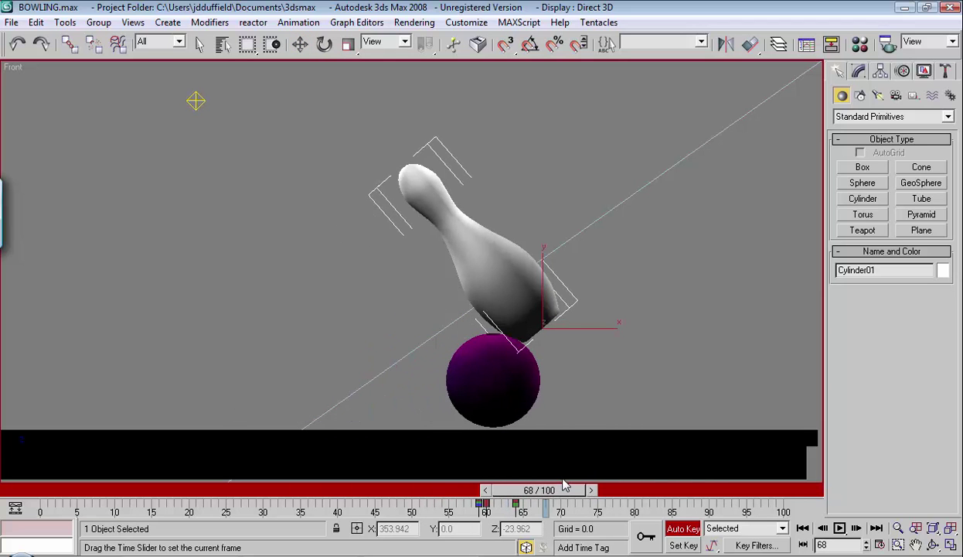
Nudge the pin right, then raise it up and right at frame 68.
key("w")
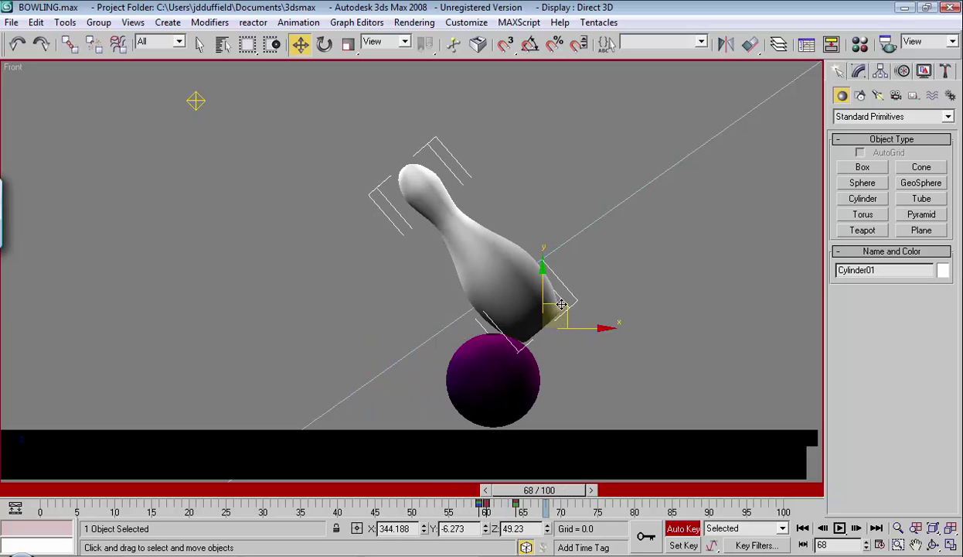
mouse_move(556, 303)
left_mouse_down()
mouse_move(672, 256)
mouse_move(636, 240)
mouse_move(590, 285)
mouse_move(572, 370)
mouse_move(570, 316)
left_mouse_up()
left_click(324, 44)
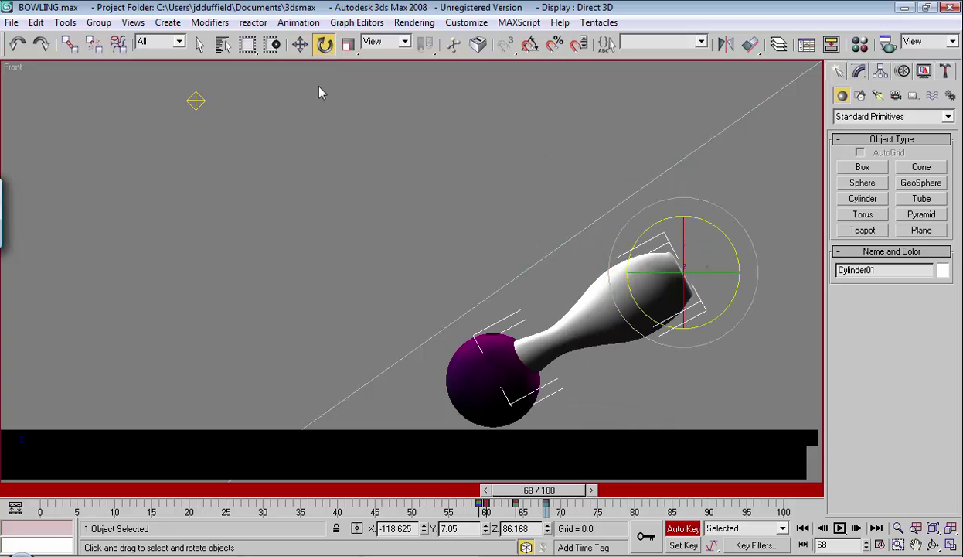
left_click(300, 46)
left_click_drag(704, 252, 766, 166)
left_click_drag(532, 490, 583, 486)
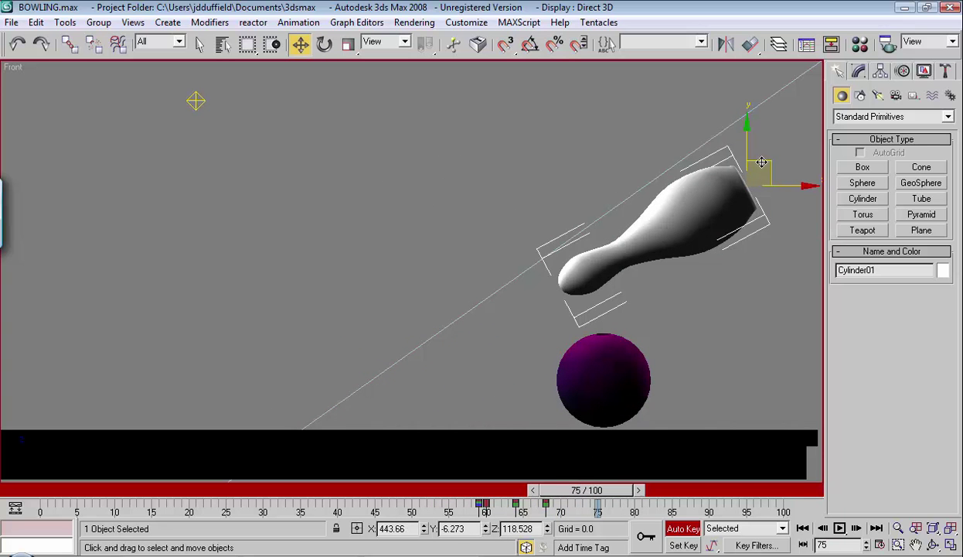
Lower the pin down-right at frame 75, then lay it more horizontal and shift it right at frame 76.
left_click_drag(762, 162, 817, 206)
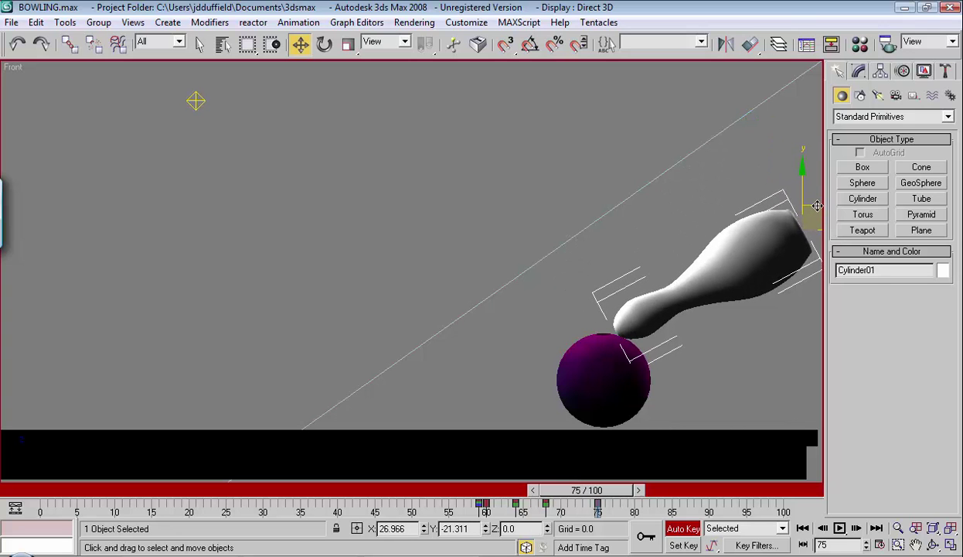
left_click_drag(594, 493, 602, 491)
left_click(324, 45)
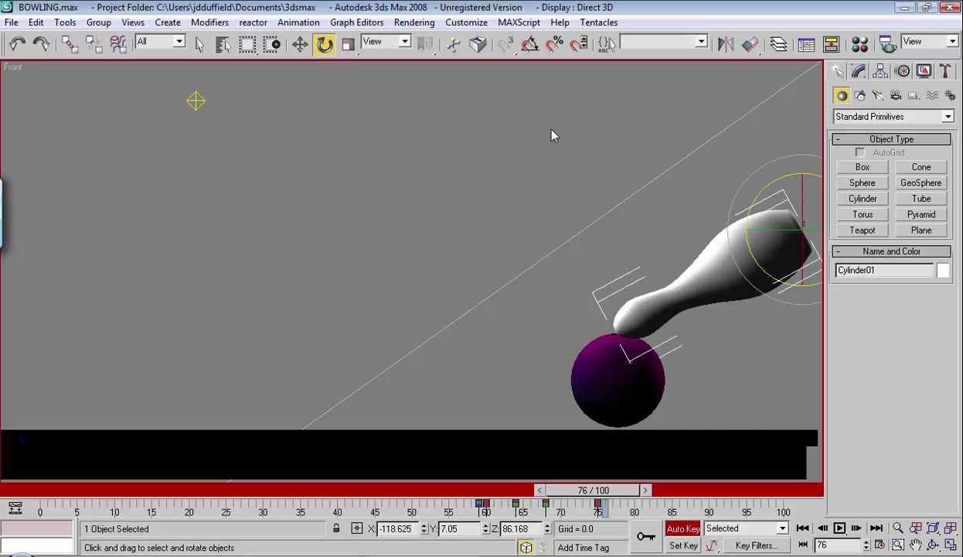
mouse_move(727, 209)
left_mouse_down()
mouse_move(736, 183)
mouse_move(727, 200)
left_mouse_up()
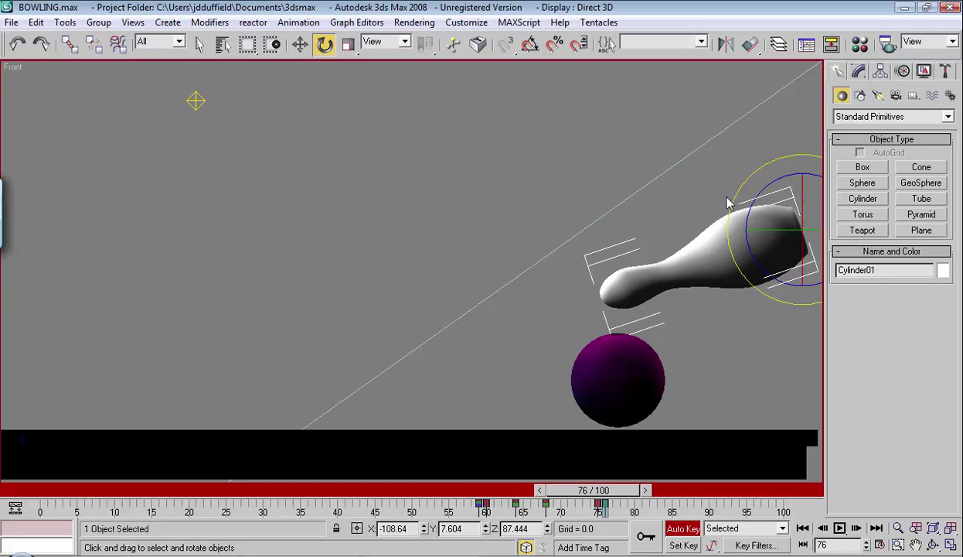
left_click(302, 45)
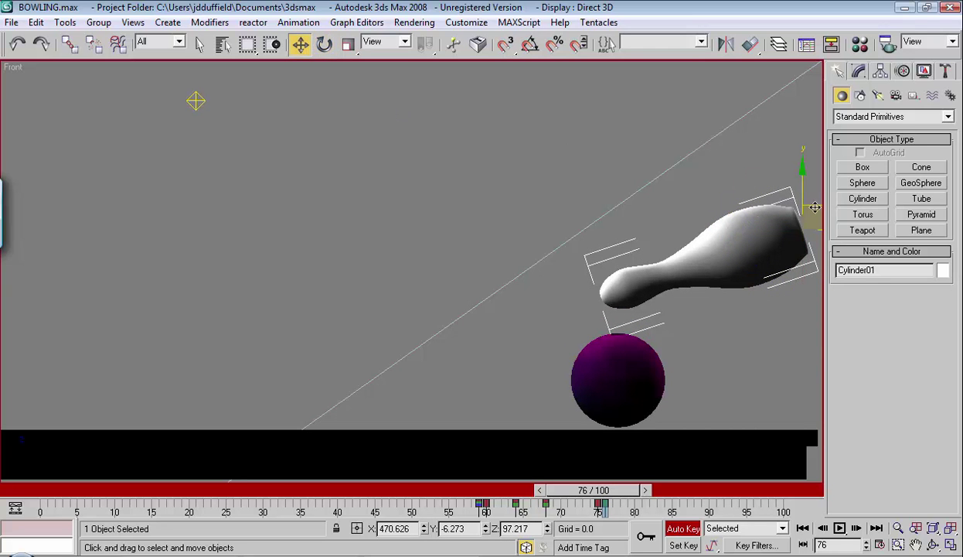
left_click_drag(808, 207, 826, 207)
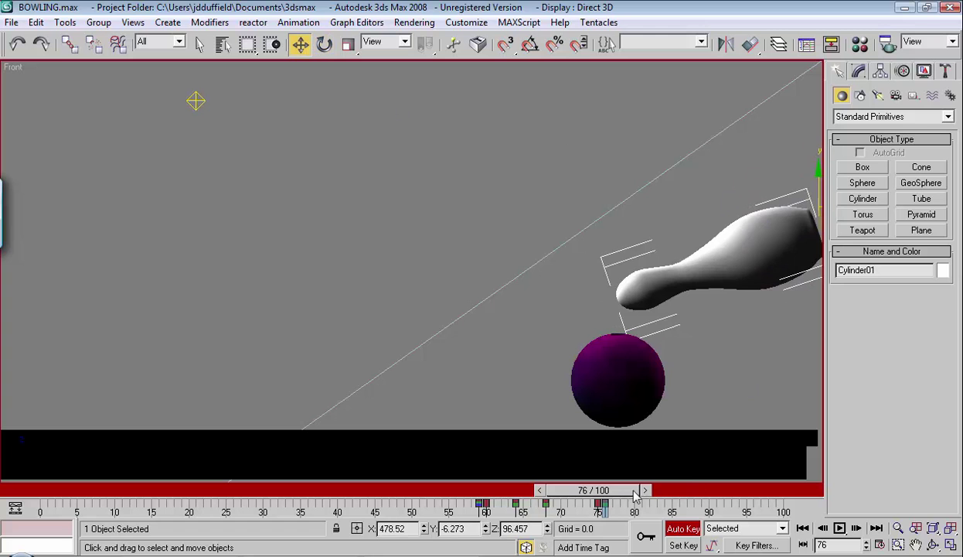
mouse_move(636, 495)
left_mouse_down()
mouse_move(529, 493)
mouse_move(641, 490)
mouse_move(618, 493)
left_mouse_up()
Move the pin up-left at frame 75, then raise it up-right and spin it further at frame 76.
key("w")
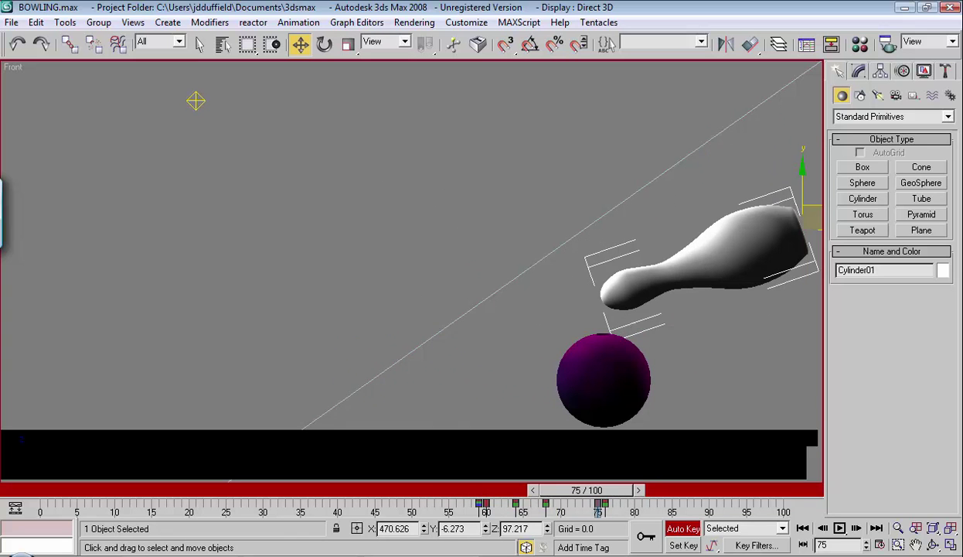
left_click_drag(808, 212, 753, 190)
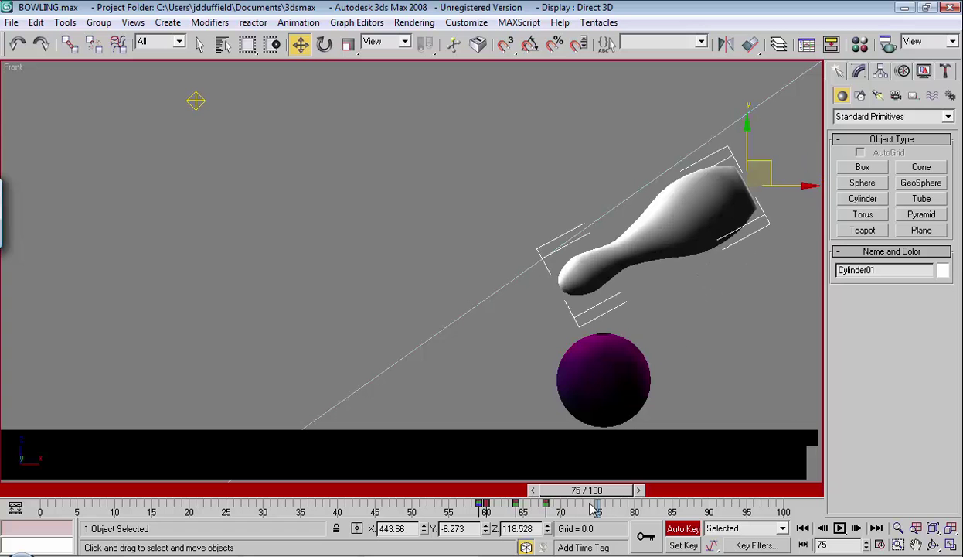
left_click_drag(583, 492, 604, 512)
key("w")
left_click_drag(766, 159, 835, 111)
left_click(324, 45)
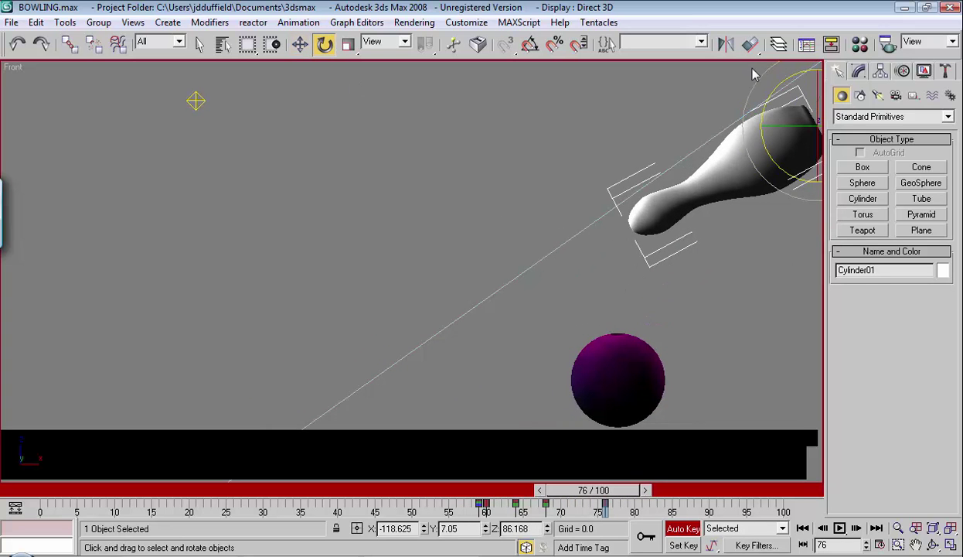
left_click_drag(748, 89, 734, 248)
left_click(301, 46)
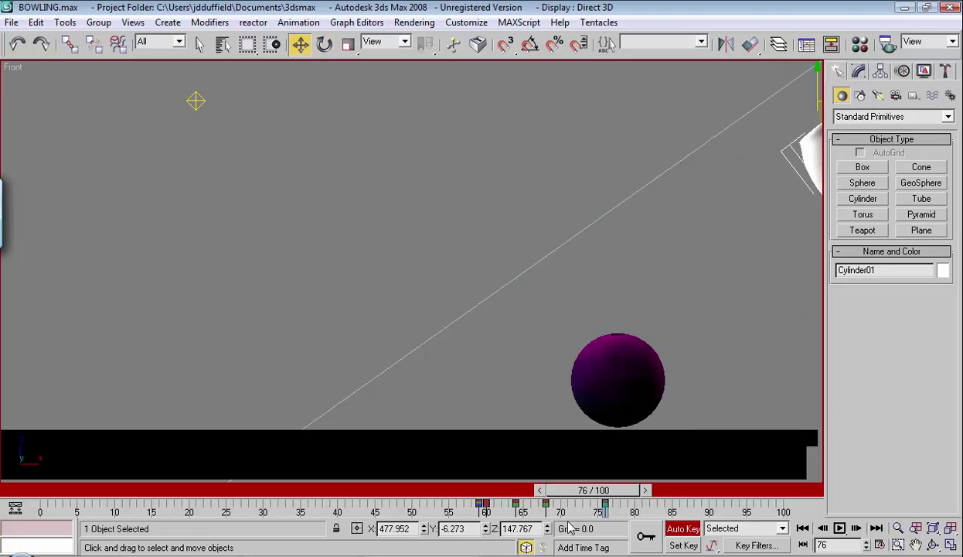
mouse_move(594, 493)
left_mouse_down()
mouse_move(459, 494)
mouse_move(597, 491)
left_mouse_up()
Refine the flying pin's height at frame 76, ending at X 477.952, Z 145.337.
middle_click_drag(696, 246, 405, 329)
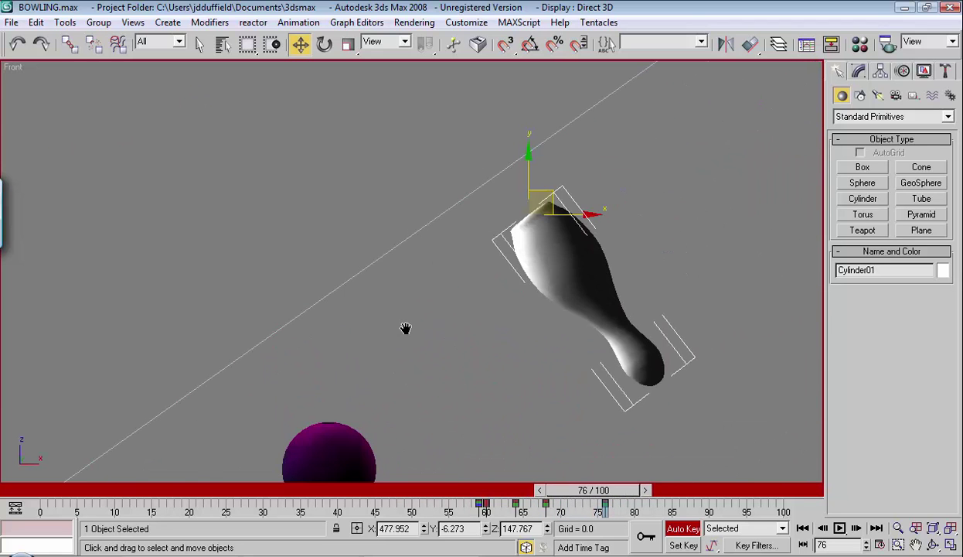
left_click_drag(528, 154, 530, 130)
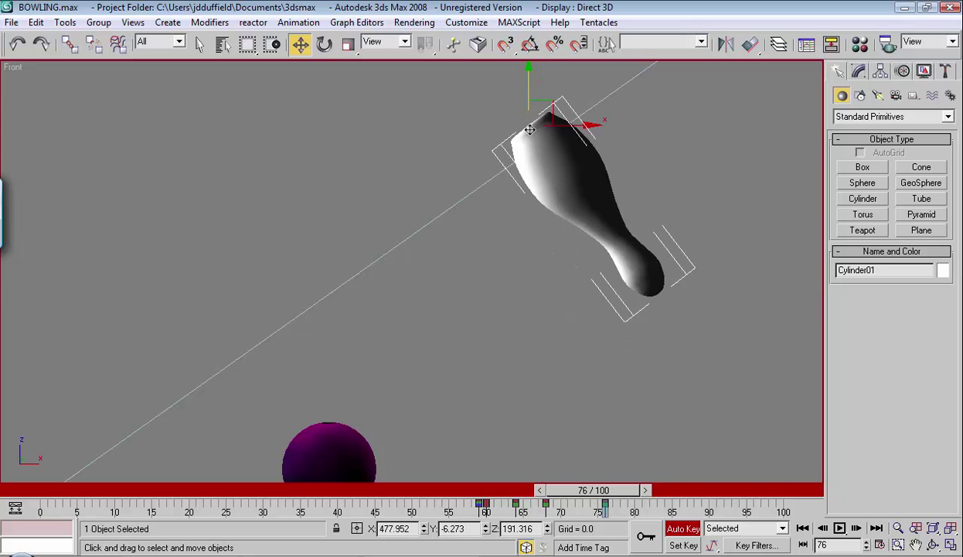
left_click_drag(549, 495, 574, 496)
key("w")
left_click_drag(525, 82, 528, 132)
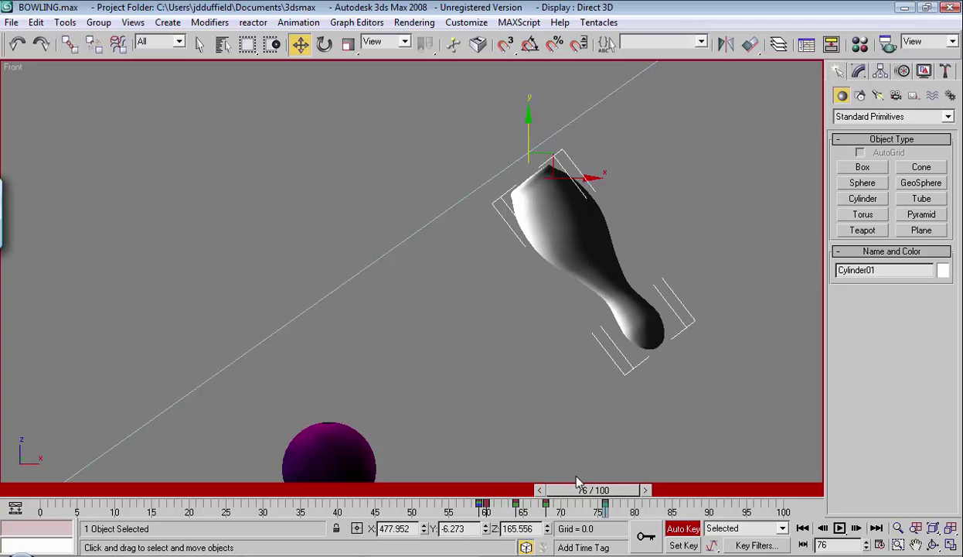
left_click_drag(576, 483, 573, 505)
key("w")
left_click_drag(529, 110, 529, 151)
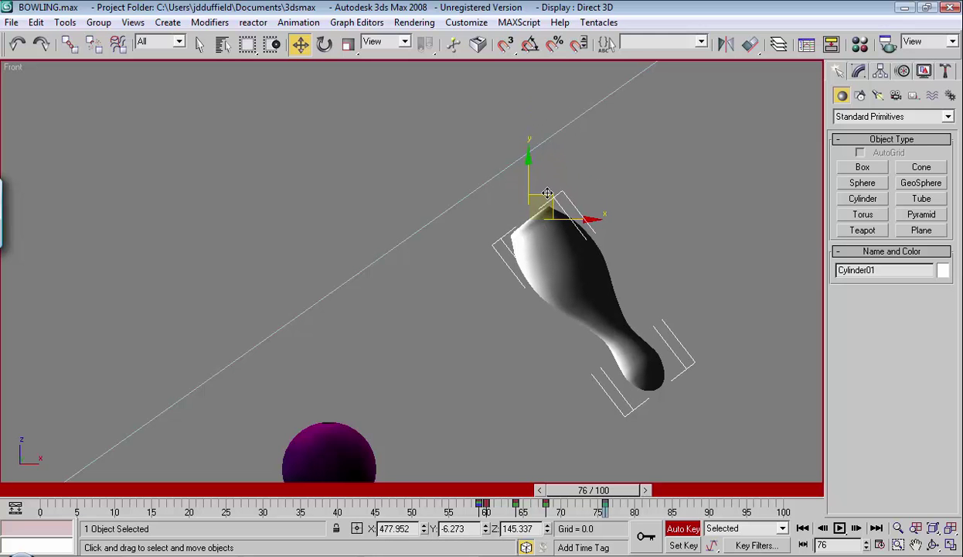
left_click_drag(572, 489, 642, 514)
At frame 87, move the pin further up and right and tilt it further around.
key("w")
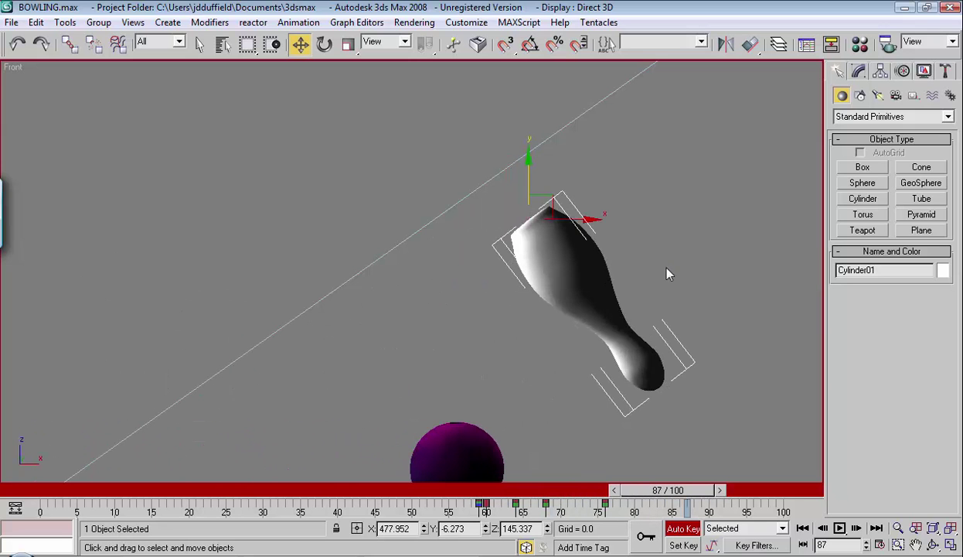
left_click_drag(592, 217, 738, 217)
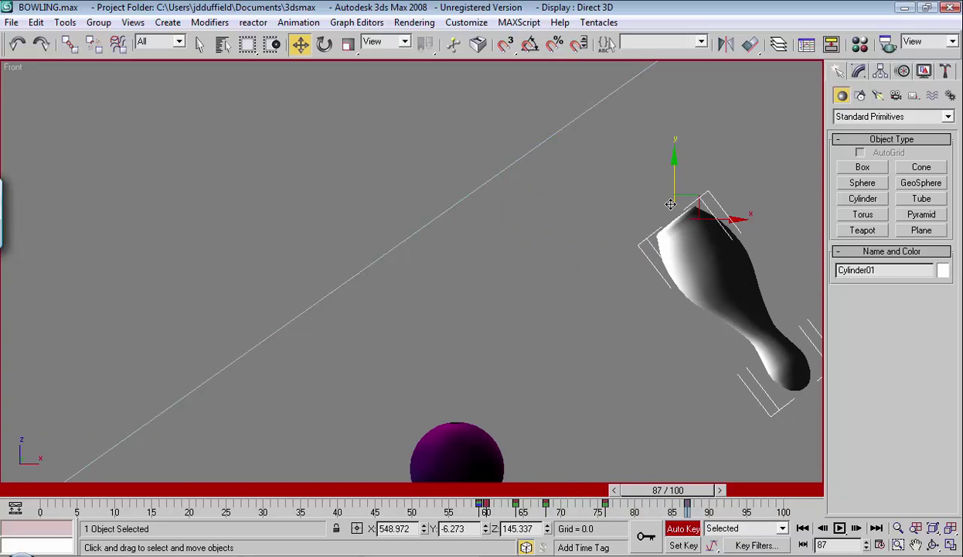
left_click_drag(685, 197, 725, 147)
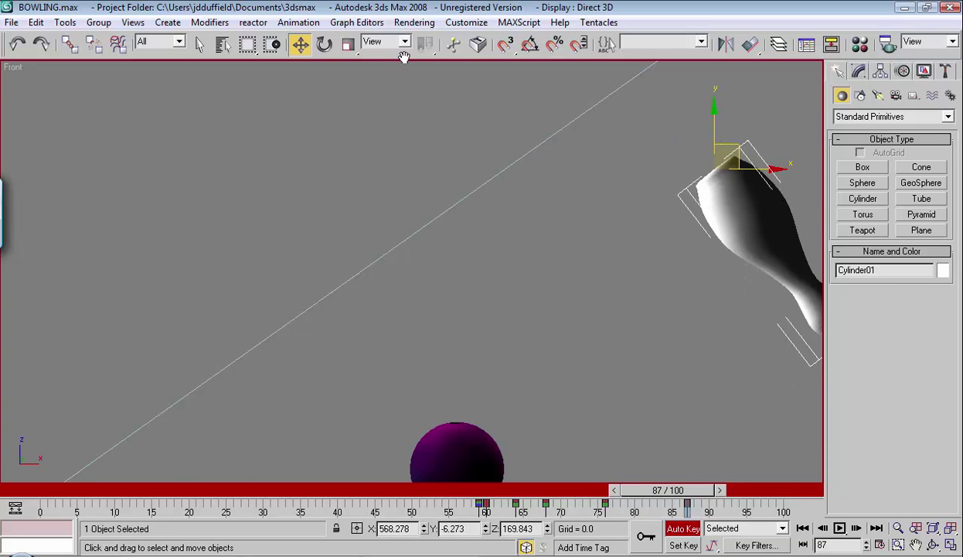
left_click(326, 44)
left_click_drag(636, 149, 630, 230)
left_click(300, 44)
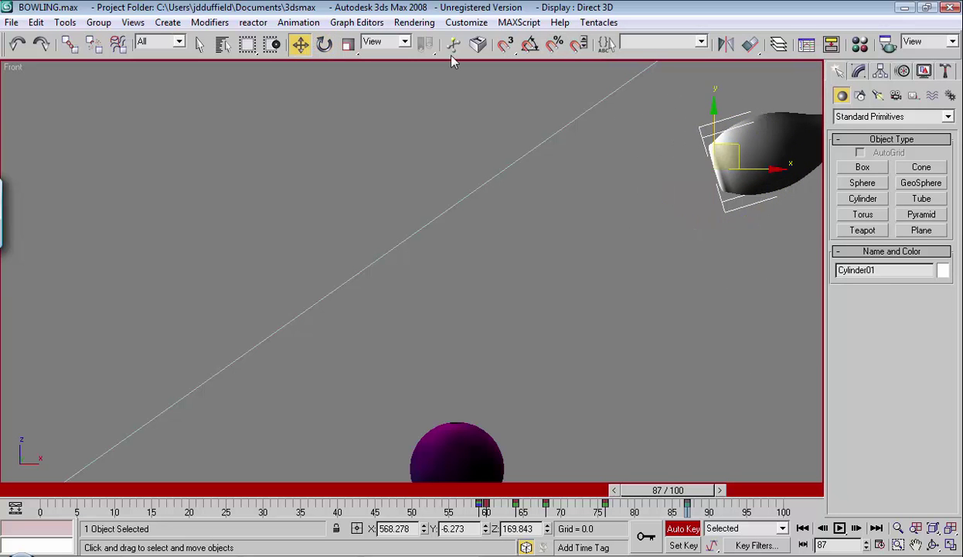
left_click_drag(733, 157, 806, 204)
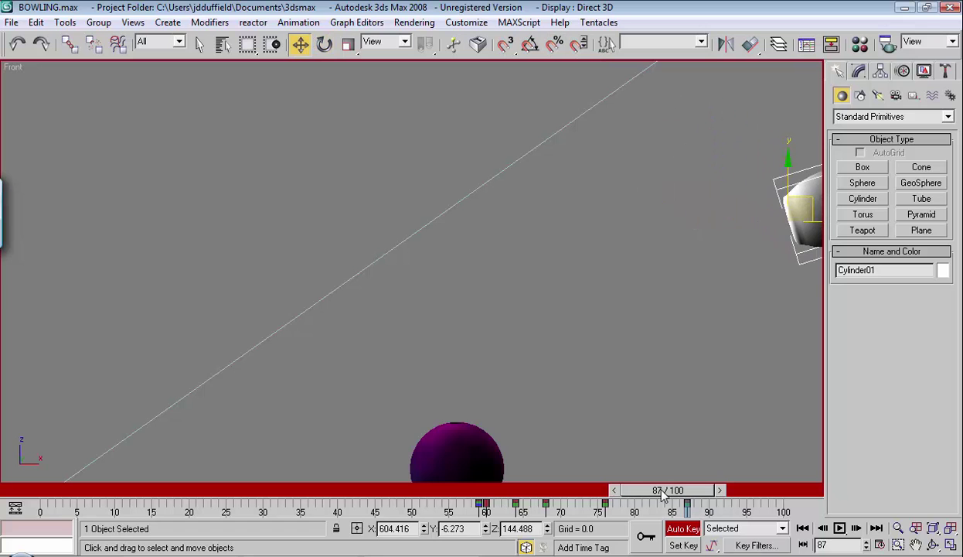
Frame the ball, floor and pin in the Front view and replay the collision from frame 50.
left_click_drag(661, 492, 405, 491)
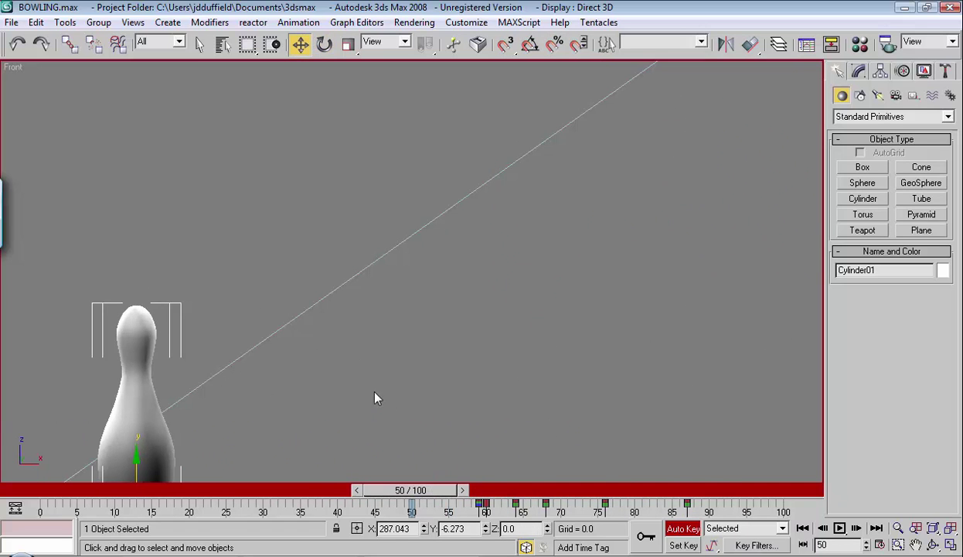
scroll(413, 356, "up", 2)
middle_click_drag(451, 313, 821, 329)
scroll(763, 289, "up", 1)
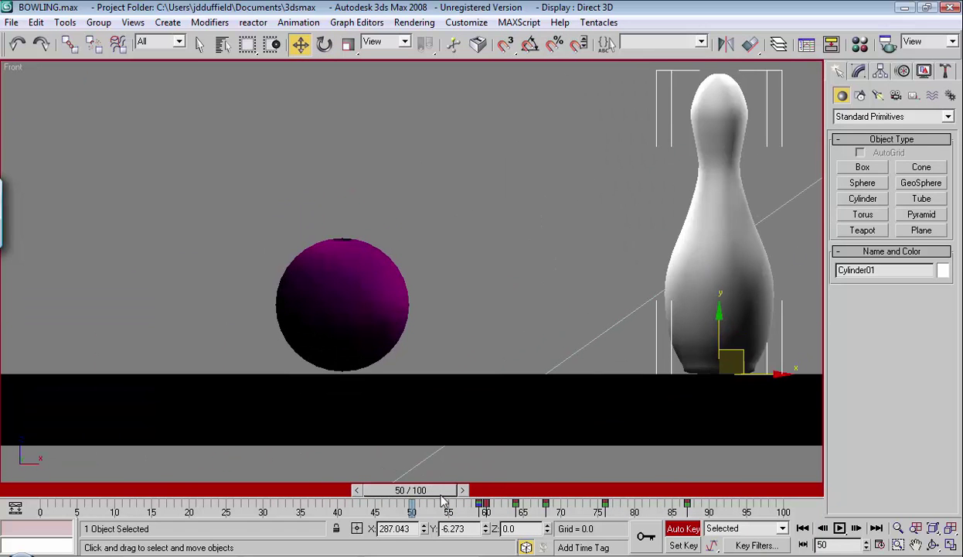
left_click_drag(441, 496, 565, 479)
middle_click_drag(580, 281, 446, 318)
scroll(441, 317, "down", 2)
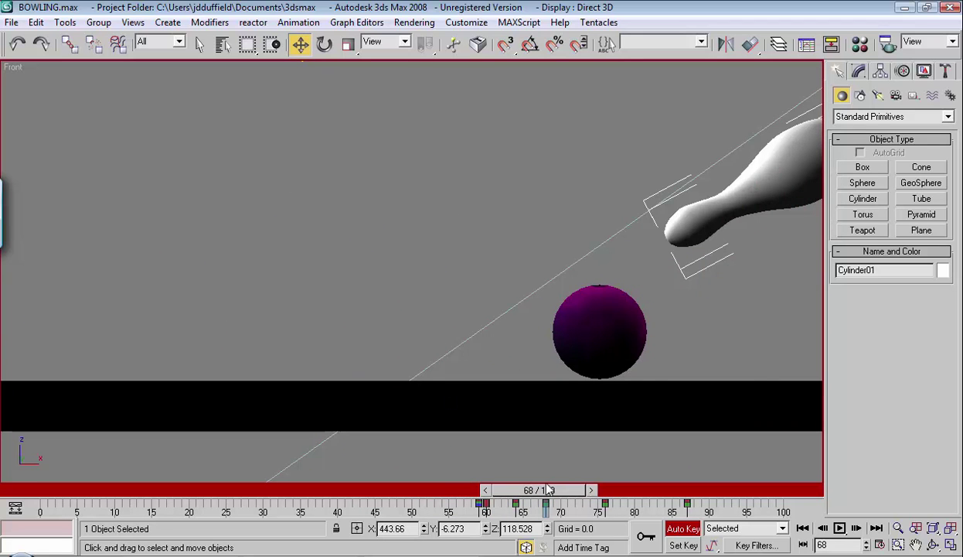
left_click_drag(536, 497, 457, 488)
Restore the four-viewport layout and scrub frames 54–68 to watch the pin get knocked over.
key("w")
key("alt+w")
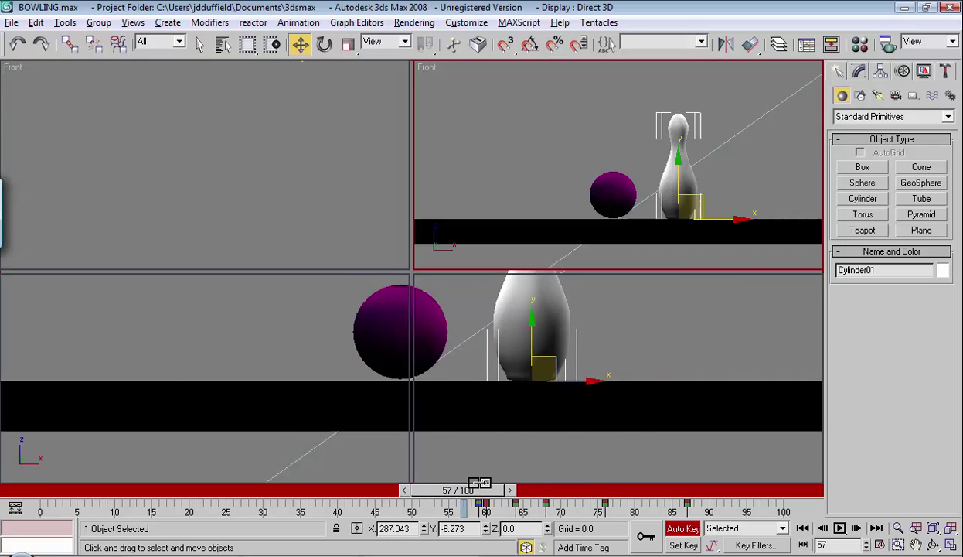
mouse_move(461, 492)
left_mouse_down()
mouse_move(576, 493)
mouse_move(423, 493)
mouse_move(466, 493)
mouse_move(457, 492)
left_mouse_up()
key("w")
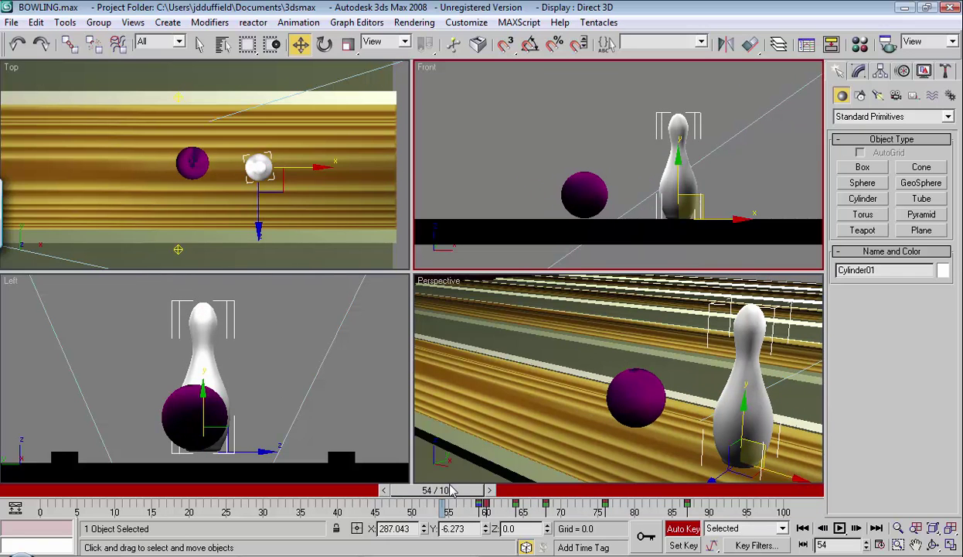
mouse_move(452, 492)
left_mouse_down()
mouse_move(437, 491)
mouse_move(589, 489)
mouse_move(459, 477)
left_mouse_up()
key("w")
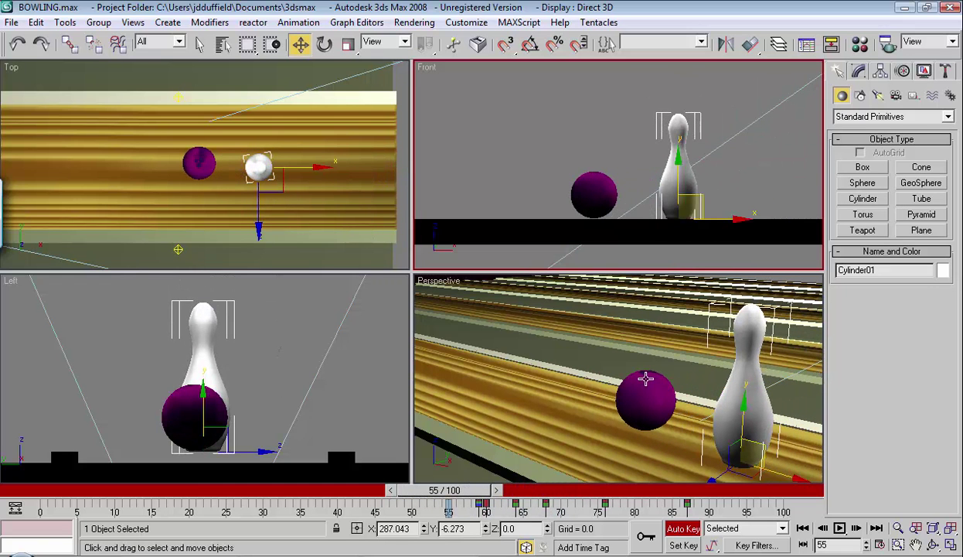
Zoom, orbit and pan the Perspective view onto the purple ball to inspect the hit.
right_click(646, 376)
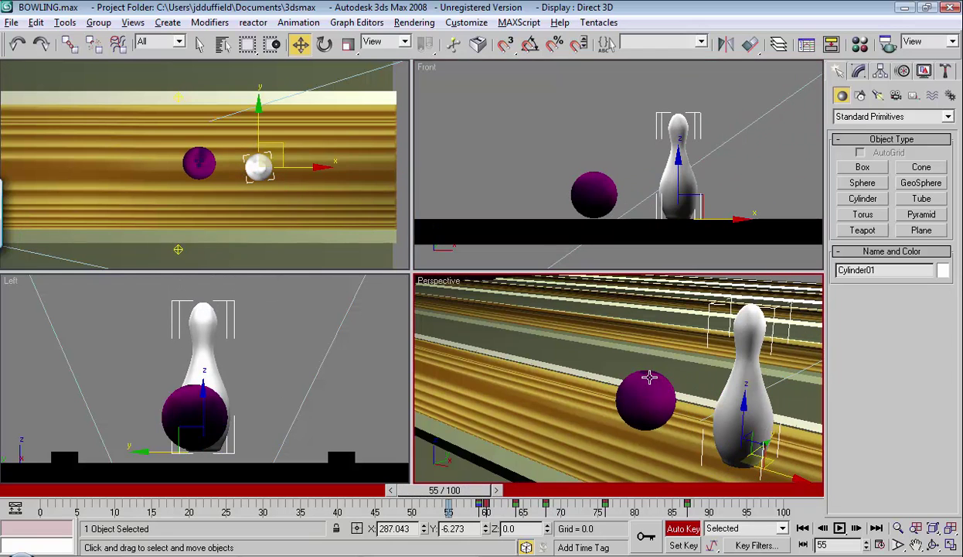
scroll(640, 400, "up", 2)
middle_click_drag(656, 381, 692, 379, "alt")
scroll(688, 375, "up", 5)
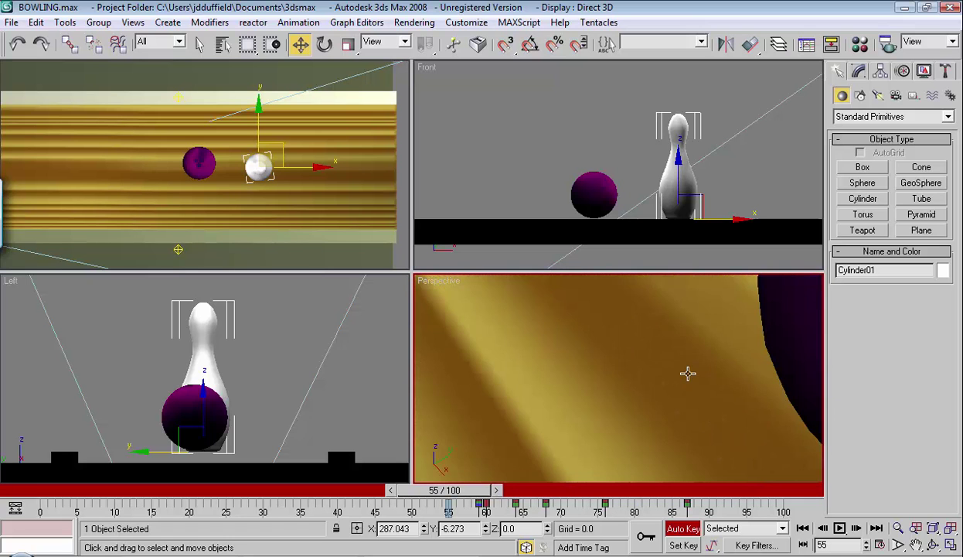
middle_click_drag(749, 339, 655, 408)
scroll(626, 375, "down", 5)
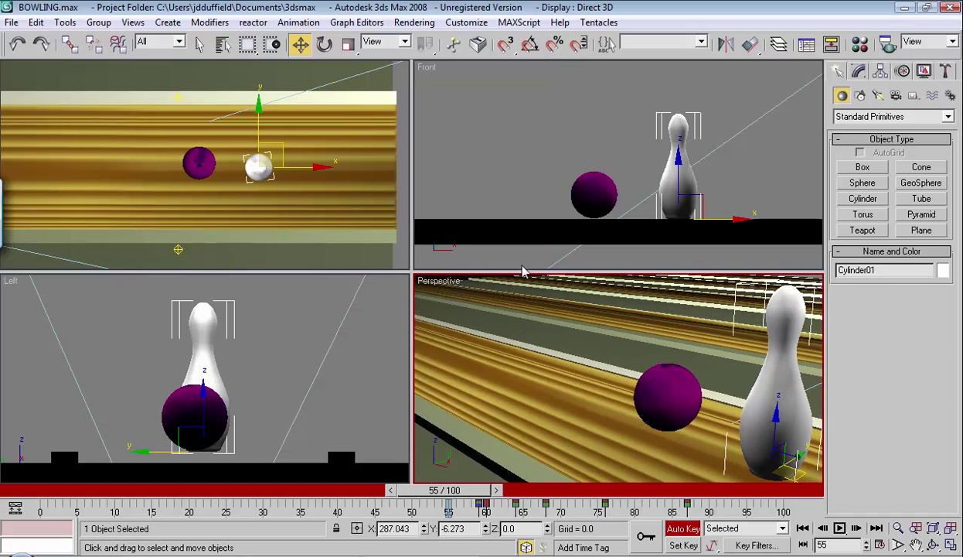
Select the purple ball and return the time slider to frame 0.
left_click(585, 205)
left_click_drag(448, 492, 68, 492)
key("w")
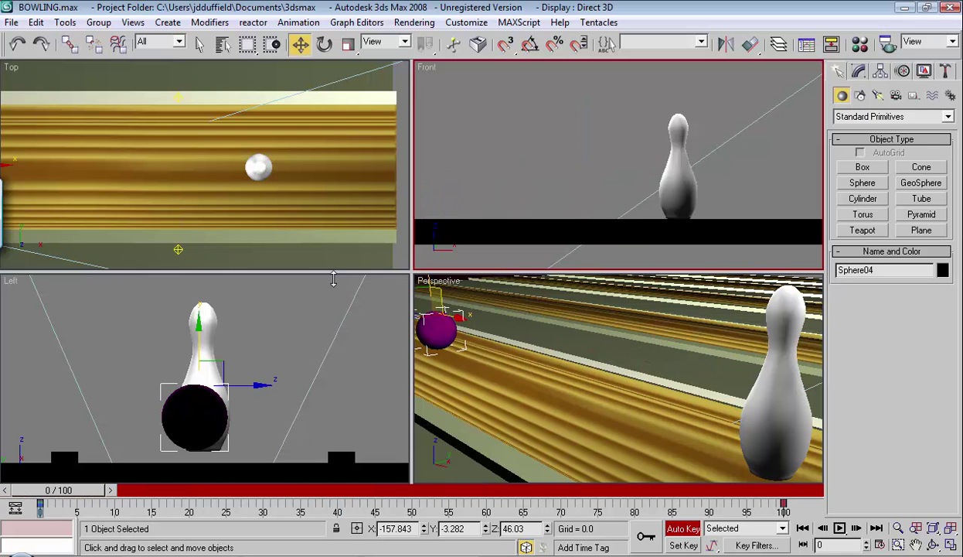
Tilt the ball about its X axis to -25.256° in the Left view, undoing a first try.
left_click(328, 44)
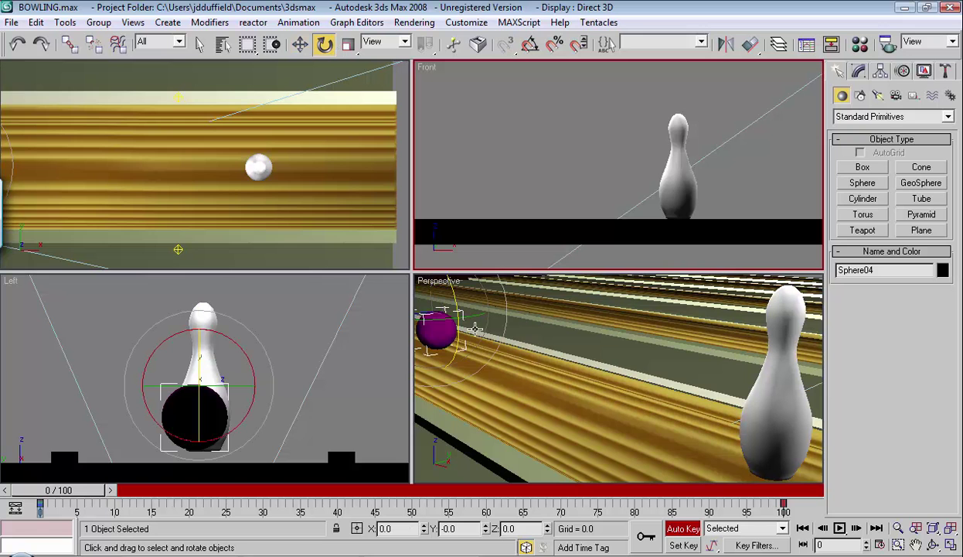
right_click(260, 384)
mouse_move(273, 366)
left_mouse_down()
mouse_move(266, 337)
mouse_move(266, 347)
left_mouse_up()
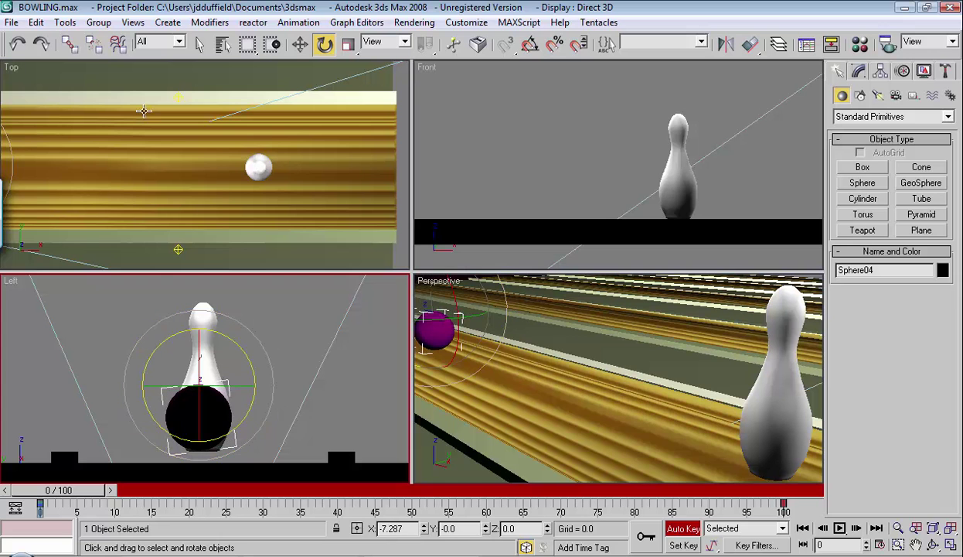
left_click(36, 22)
left_click(48, 36)
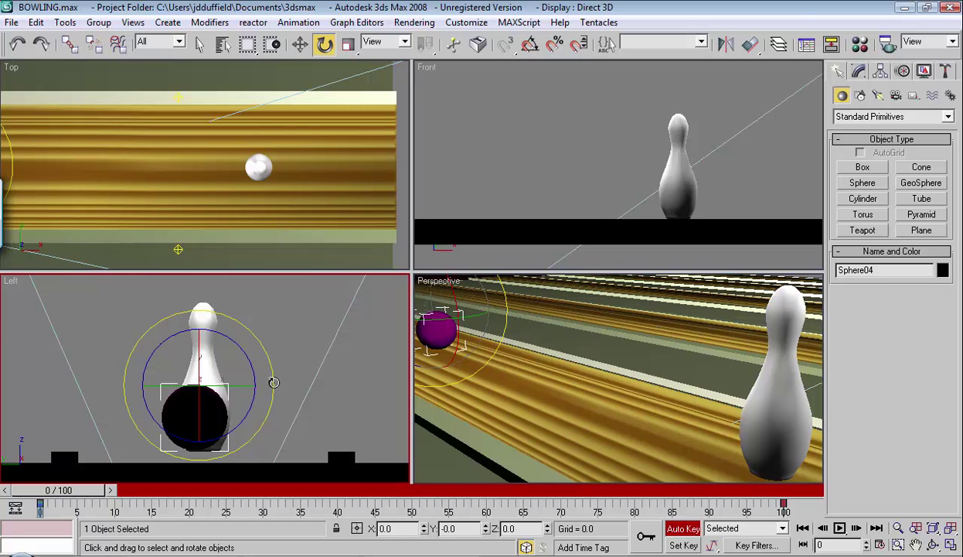
left_click_drag(274, 382, 274, 343)
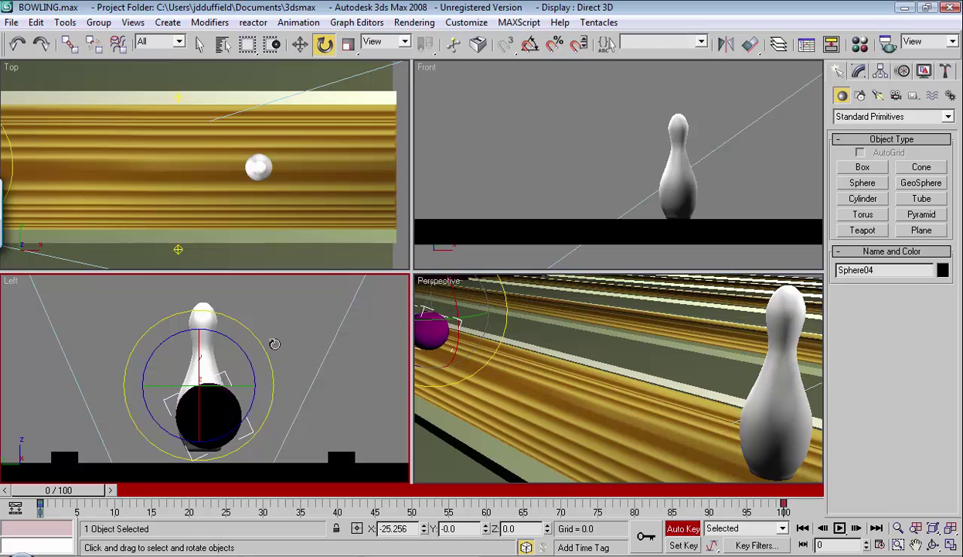
Undo the ball's tilt and enable Affect Pivot Only in the Hierarchy panel.
left_click(36, 22)
left_click(47, 39)
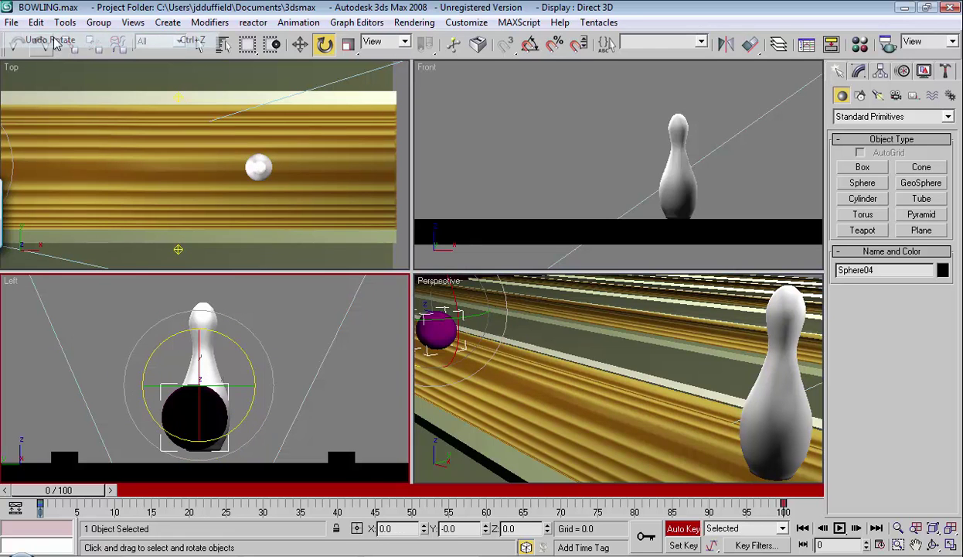
left_click(881, 72)
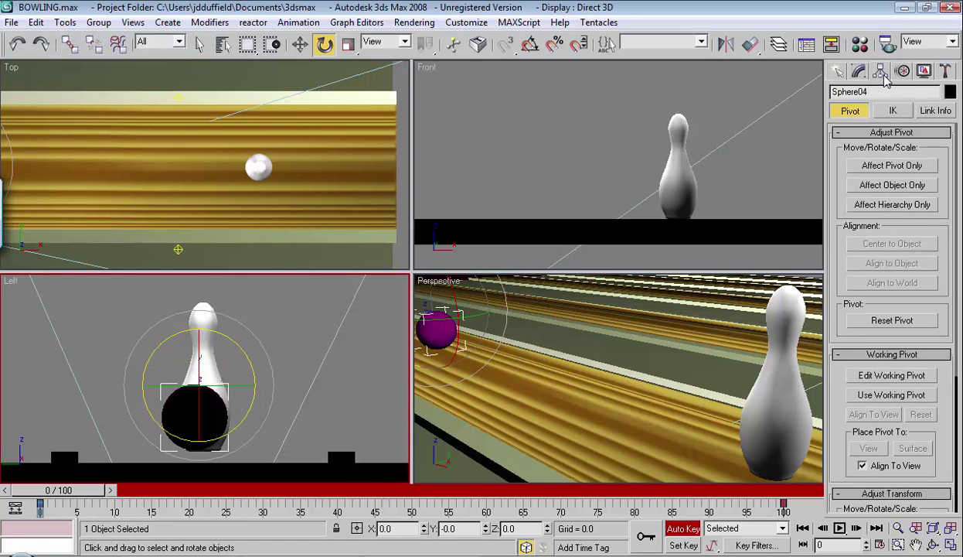
left_click(893, 166)
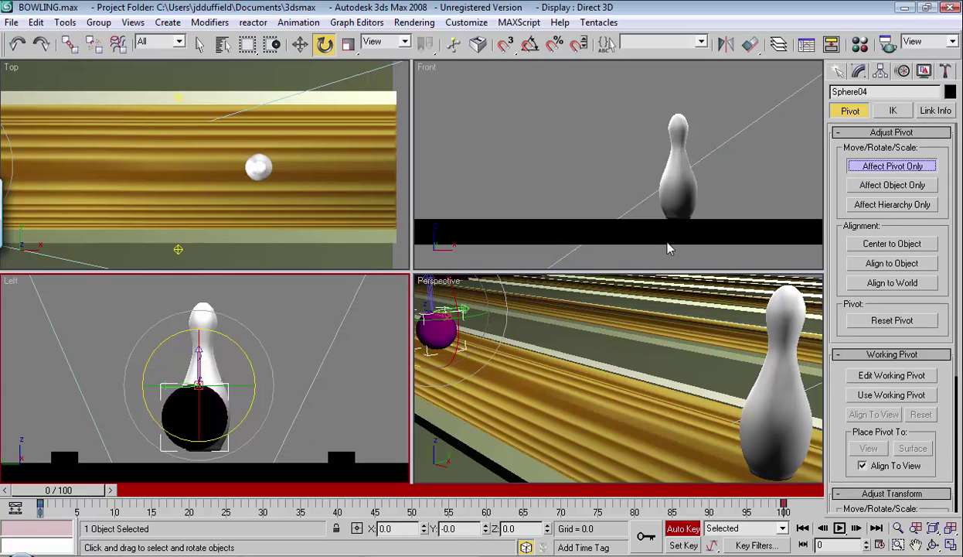
Rotate the ball's pivot about -47.5° and move it down along its axis in the Left view.
left_click_drag(200, 354, 249, 285)
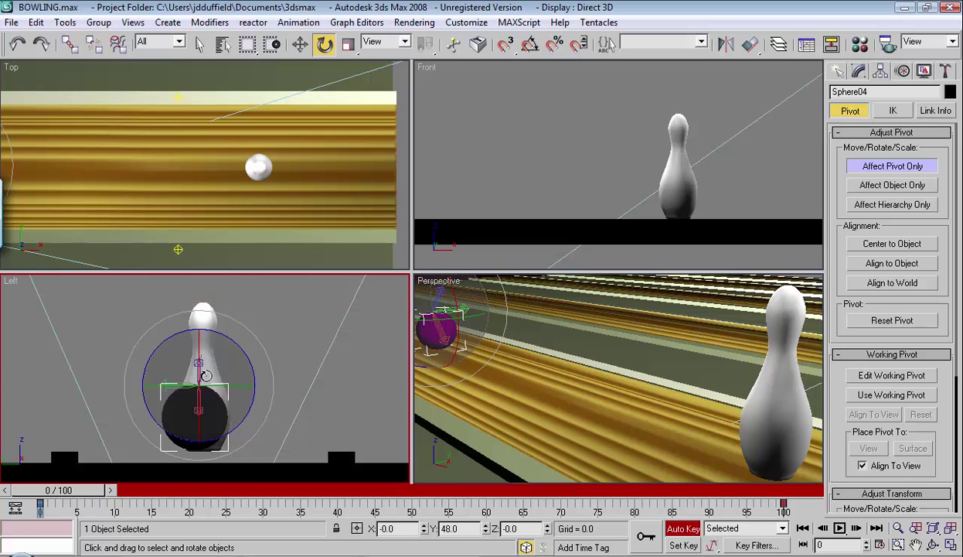
left_click(300, 44)
left_click_drag(198, 323, 200, 358)
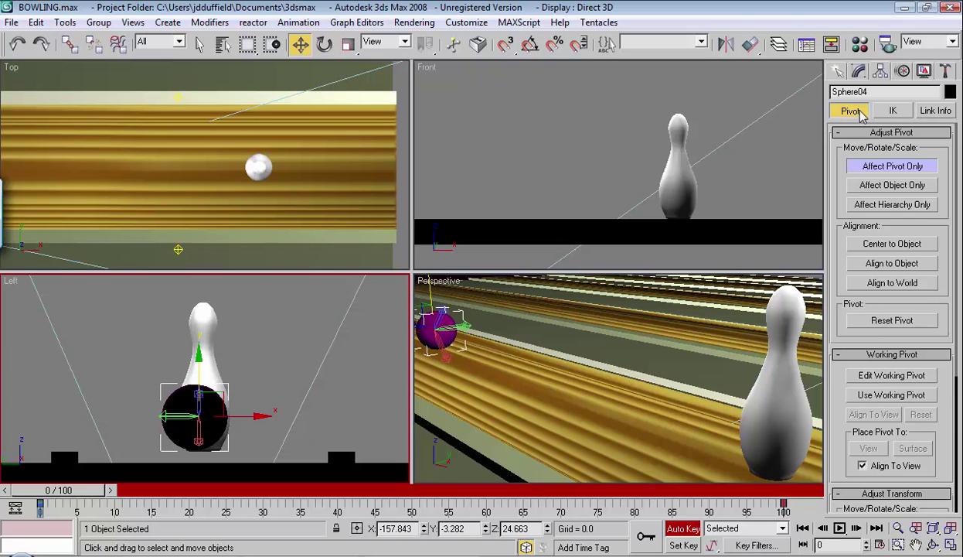
left_click(837, 71)
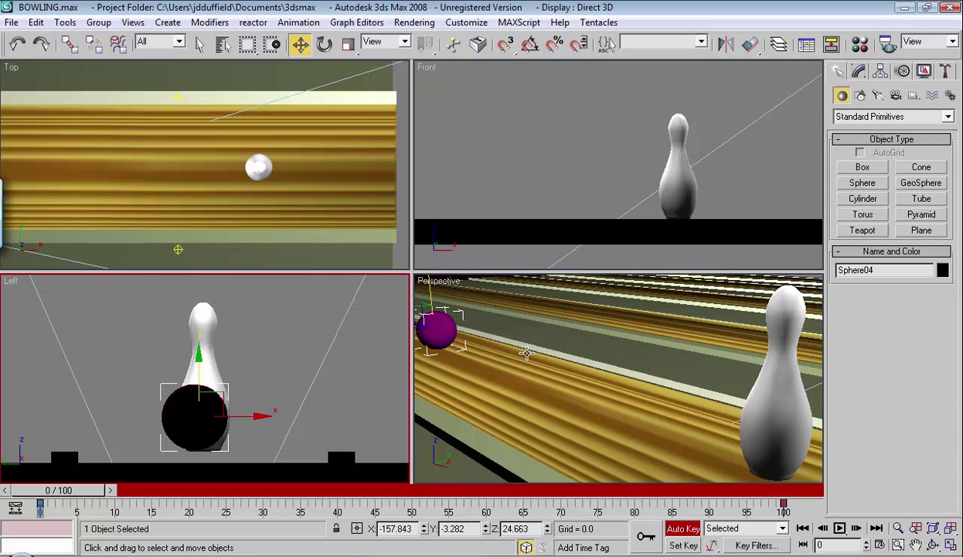
Key the ball's rotation at about -28.7° at frame 0 and about 92° at frame 100.
left_click(324, 44)
left_click_drag(258, 376, 213, 279)
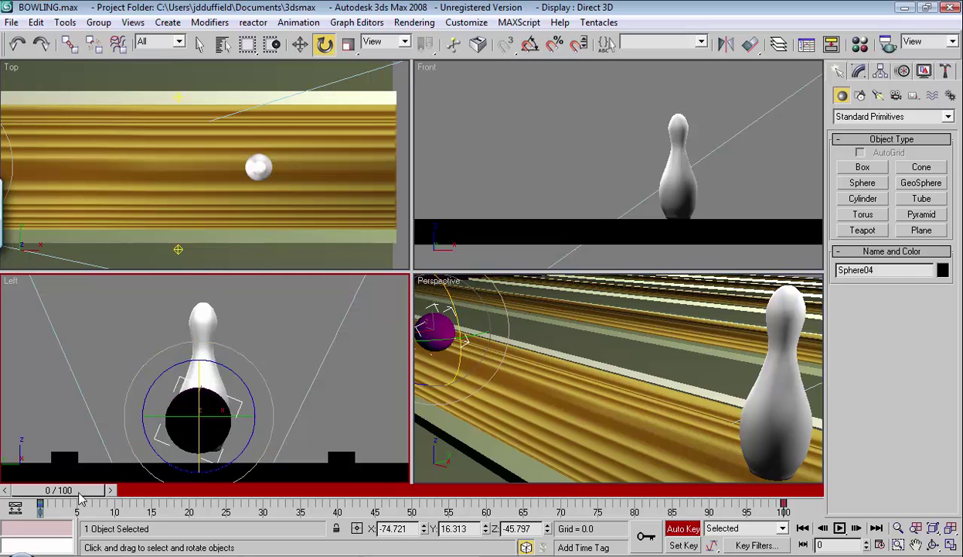
left_click_drag(84, 495, 798, 444)
key("e")
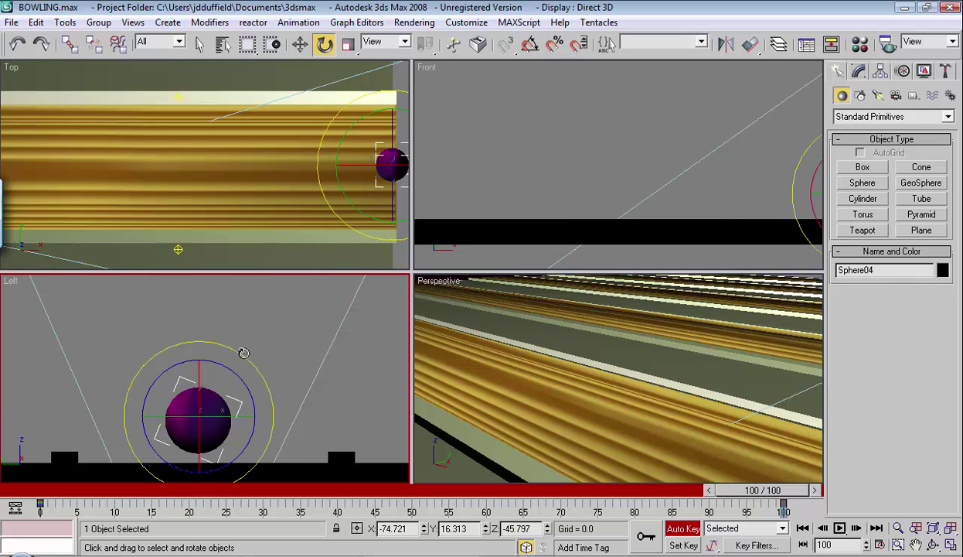
left_click_drag(241, 350, 337, 216)
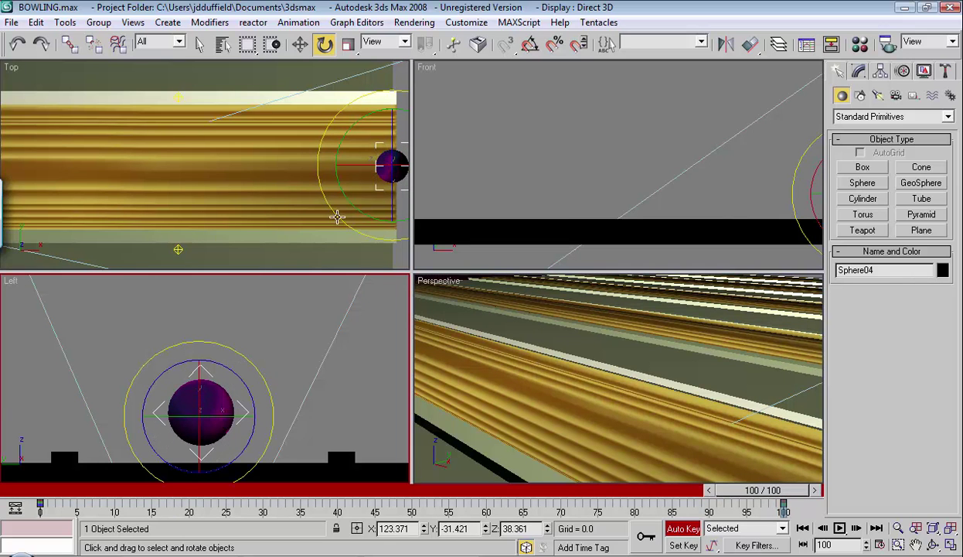
Scrub back from frame 100 to check the ball rolling into the pin.
left_click(300, 45)
left_click_drag(740, 497, 399, 462)
left_click_drag(435, 500, 491, 377)
Scrub back to review the ball's roll up the lane, then switch Auto Key off with Plane01 selected.
key("w")
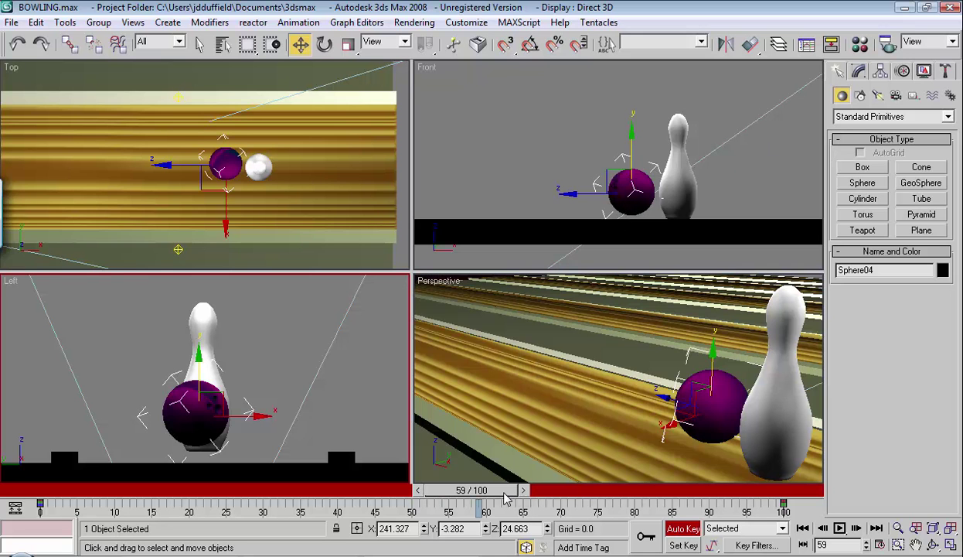
left_click_drag(506, 499, 91, 380)
key("w")
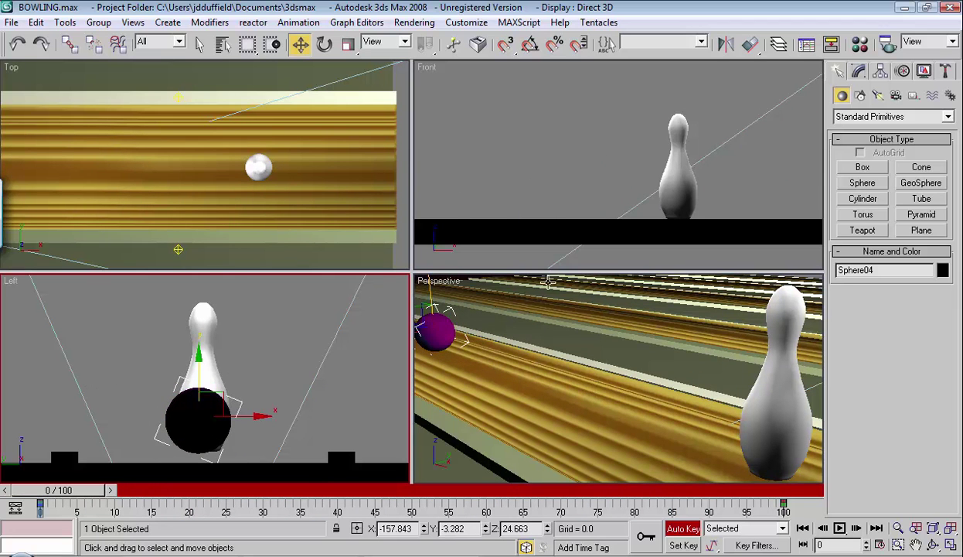
left_click(561, 314)
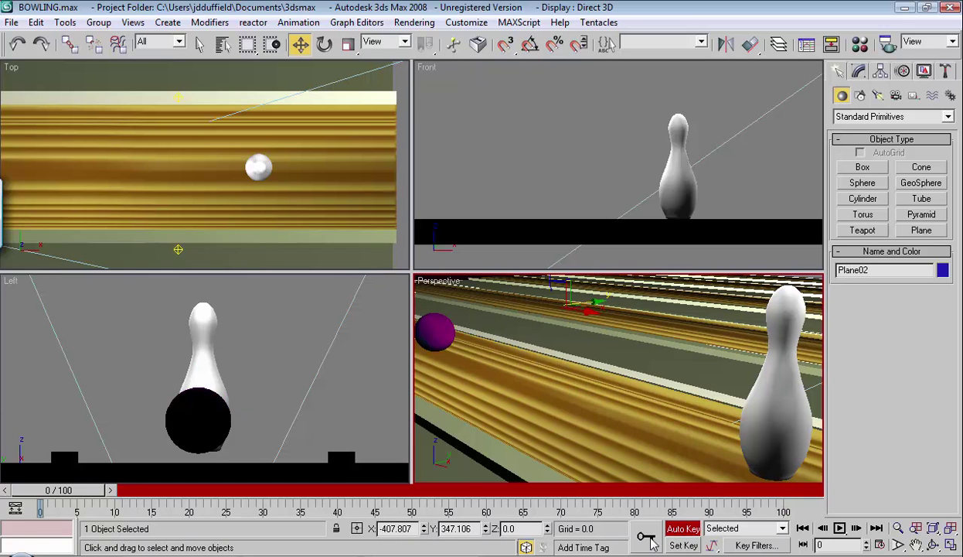
left_click(683, 529)
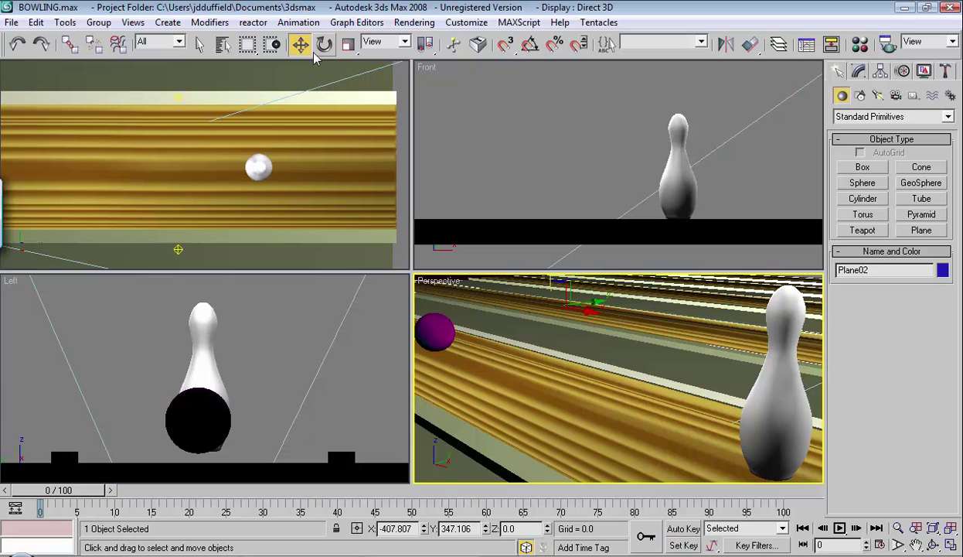
left_click(597, 380)
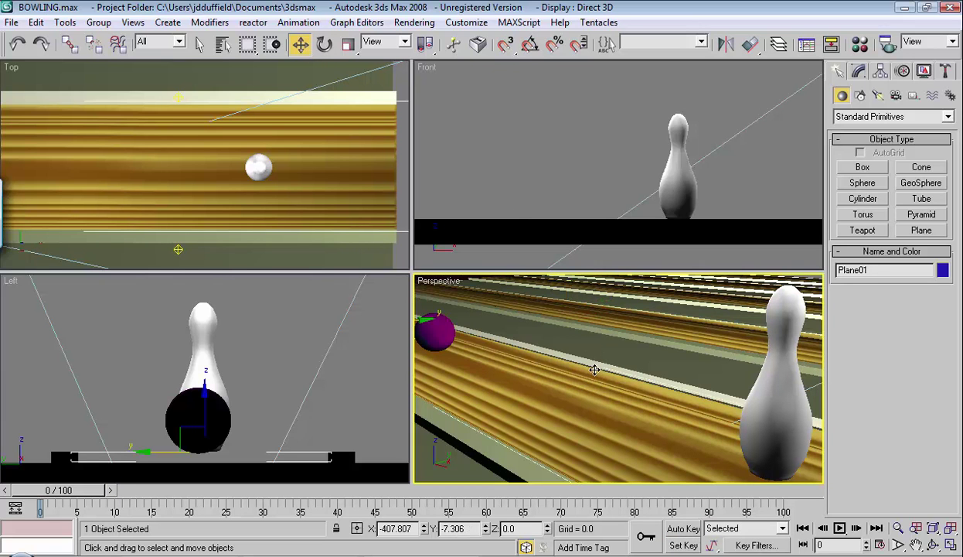
Open Rendering > Render and bring up the Render Output Files dialog.
left_click(415, 22)
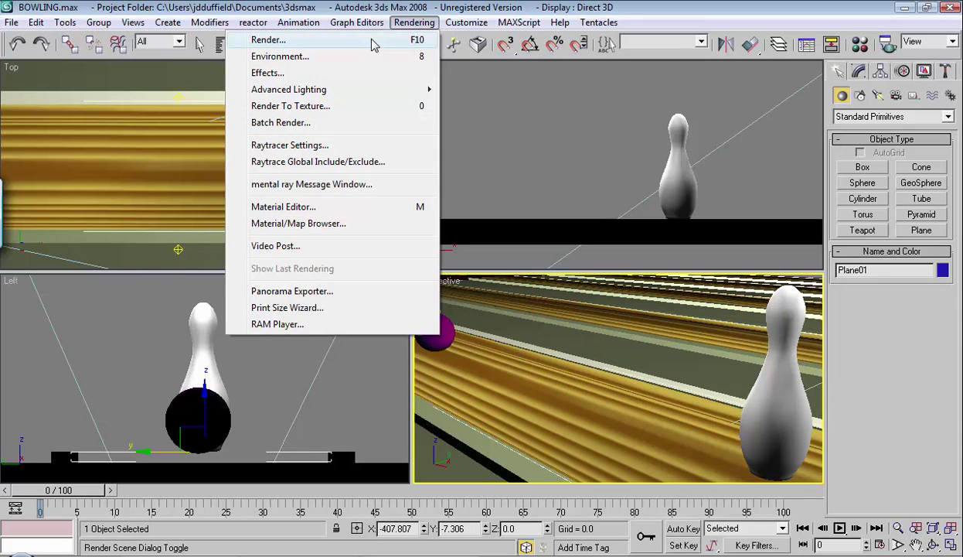
left_click(390, 43)
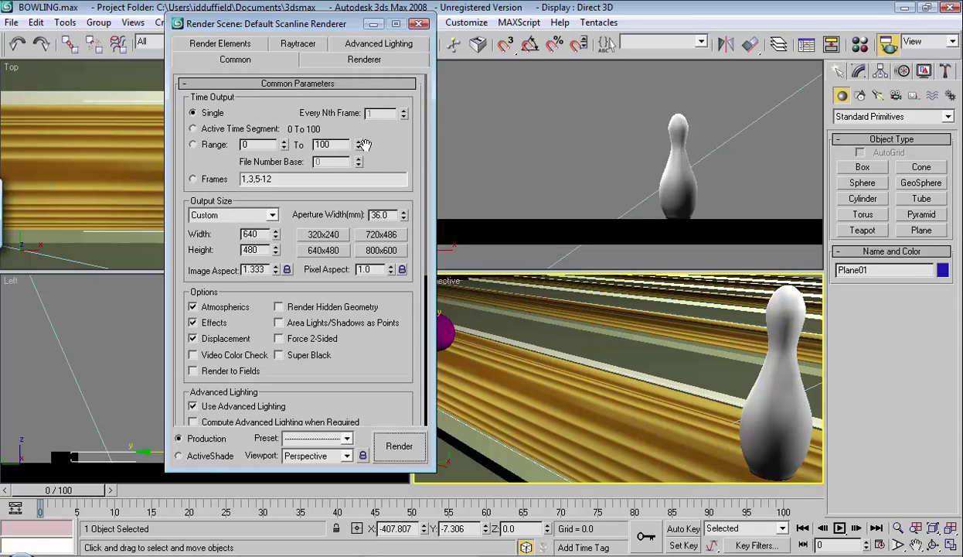
scroll(412, 156, "down", 3)
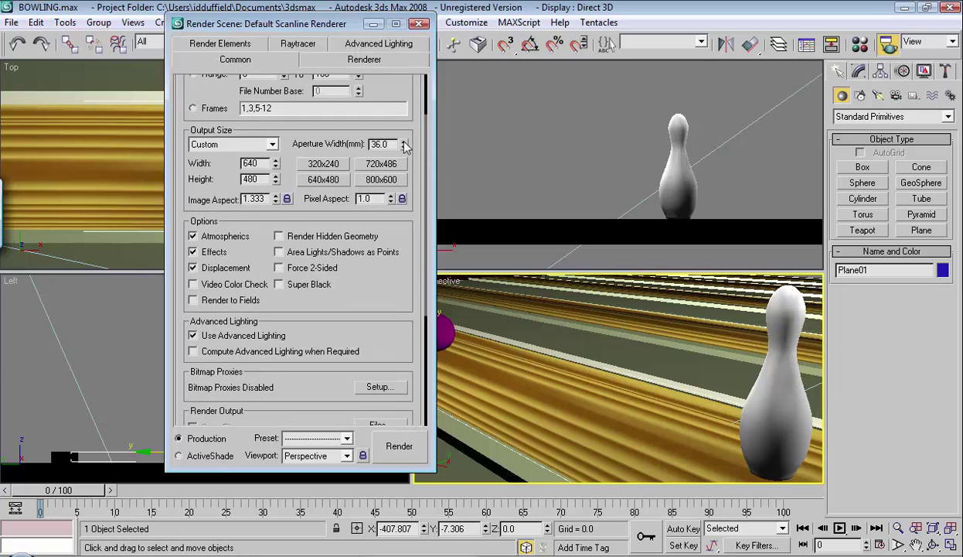
left_click_drag(395, 340, 391, 151)
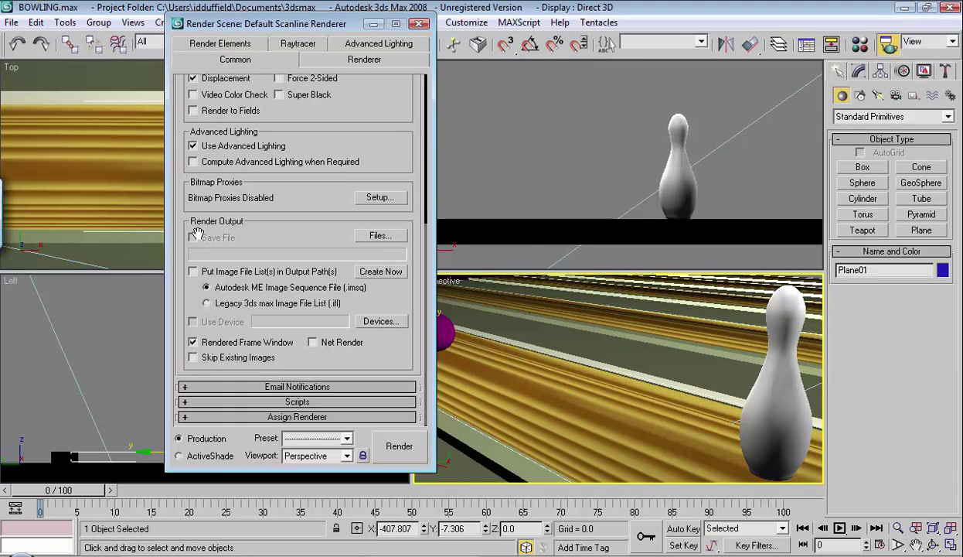
left_click(394, 236)
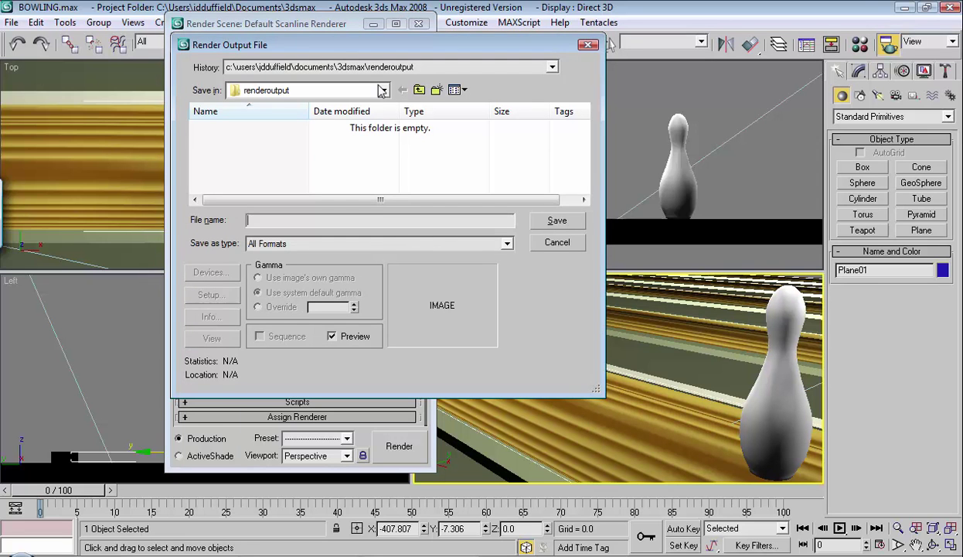
Save render output as AVI 'final_keyframe_jd' on the Desktop, accepting default compression.
left_click(384, 91)
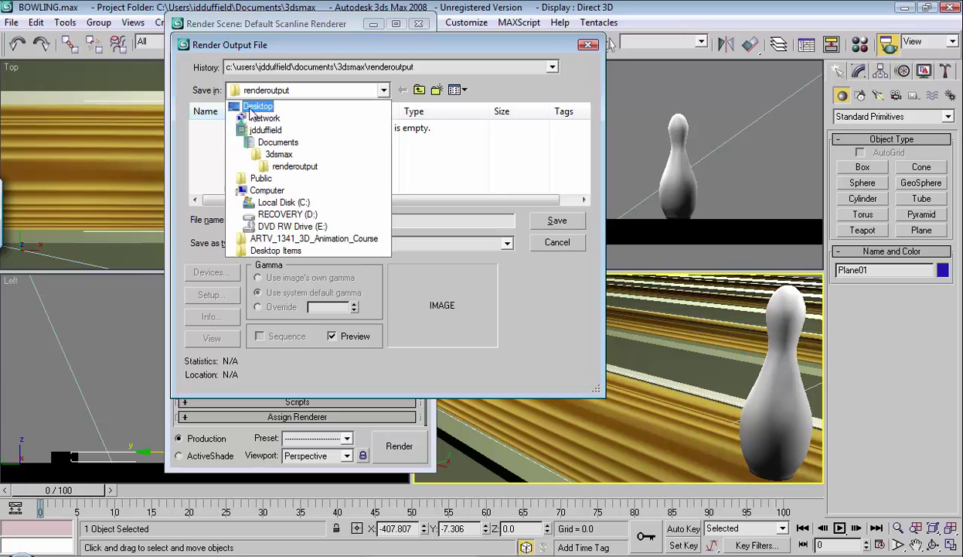
left_click(256, 107)
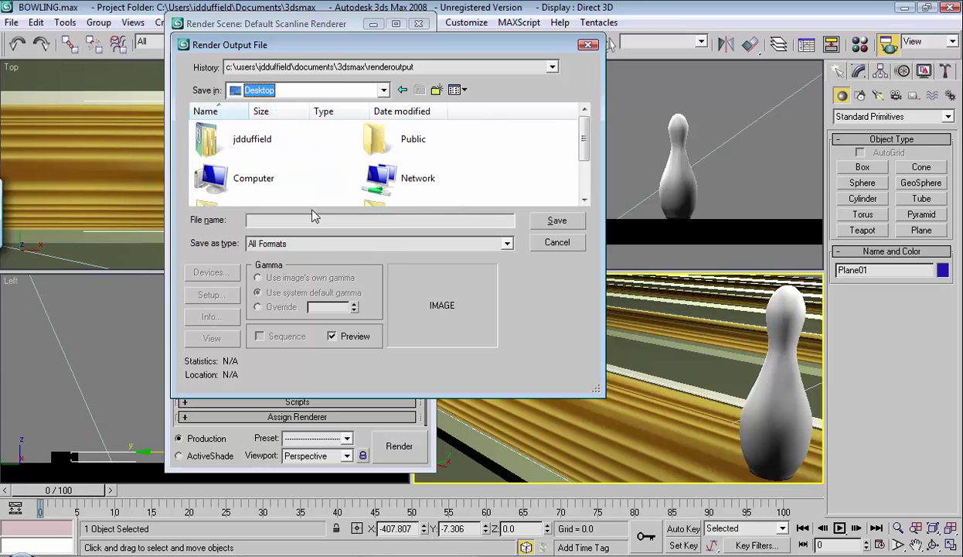
left_click(291, 221)
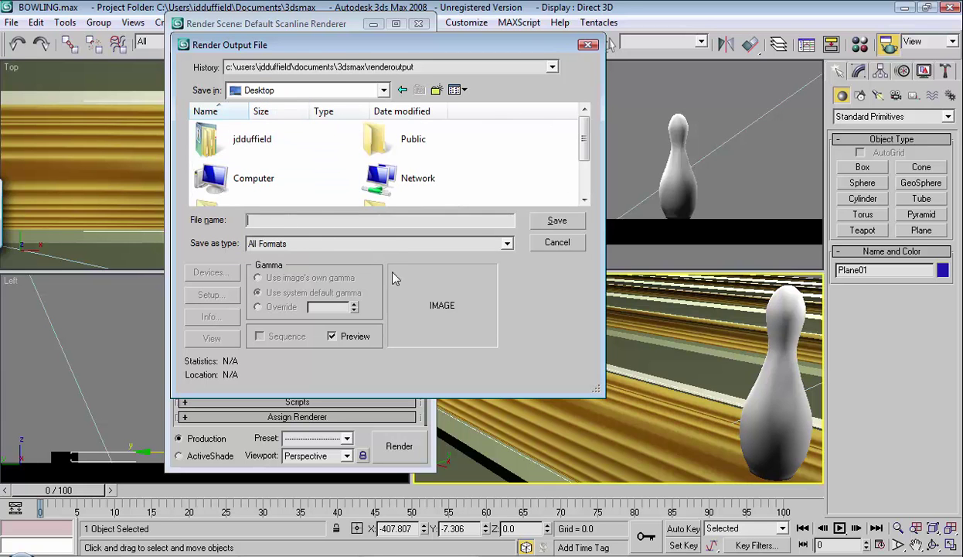
type("final")
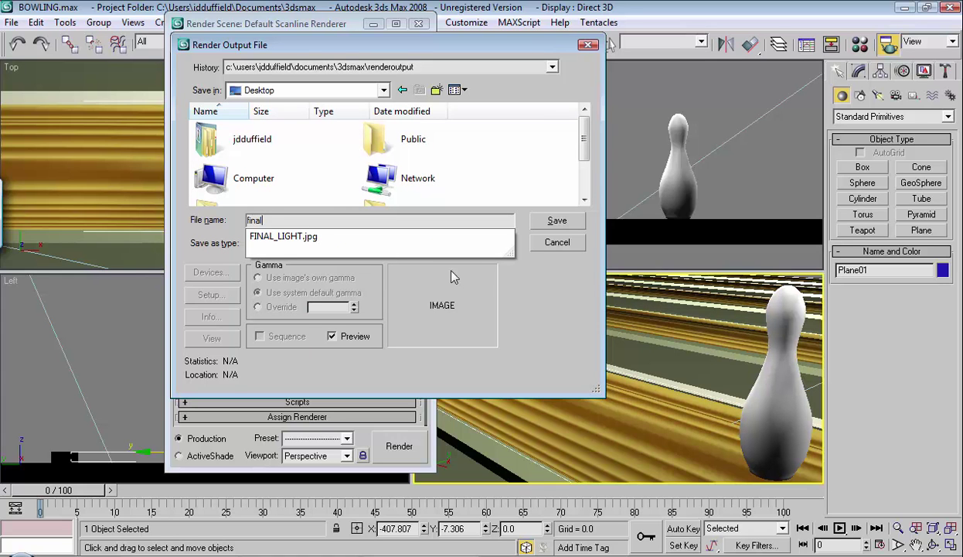
type("_keyframe")
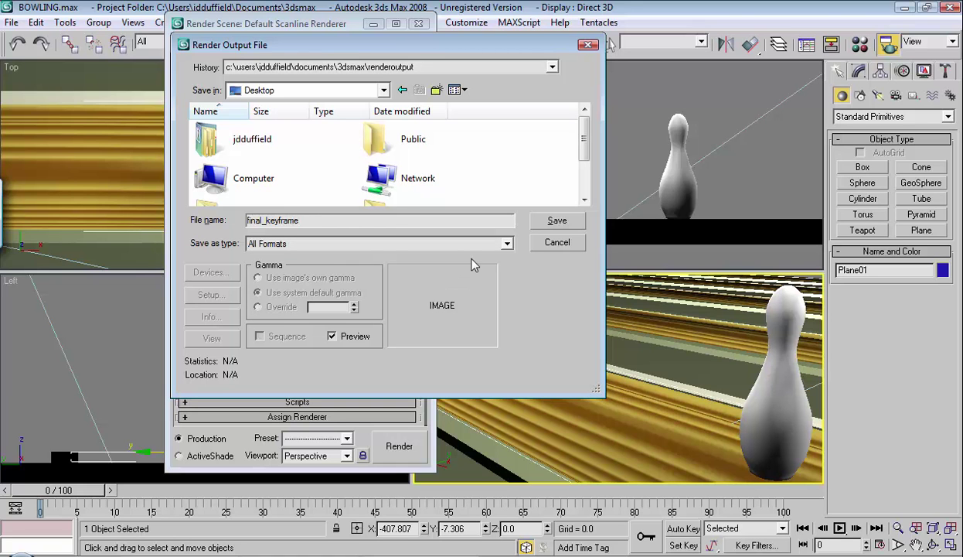
type("_jd")
left_click(506, 244)
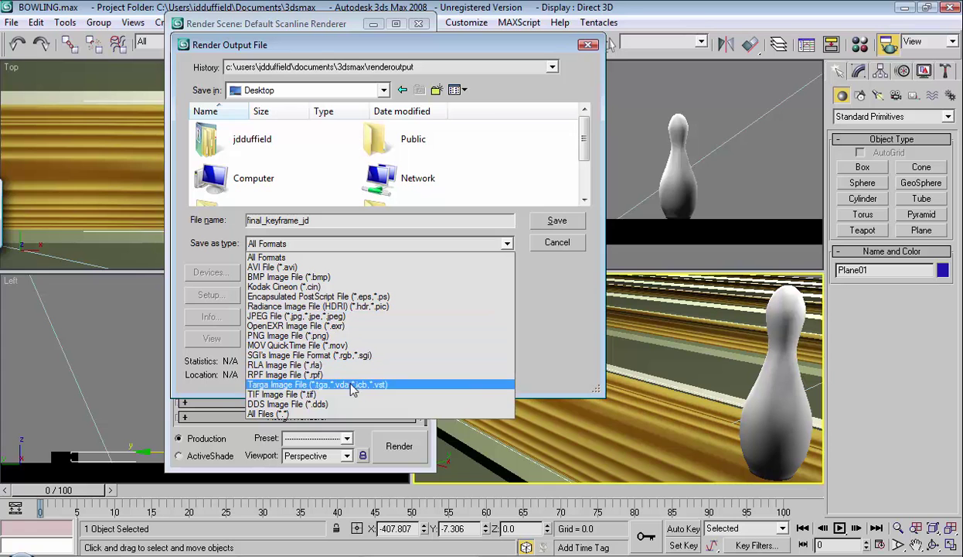
left_click(304, 269)
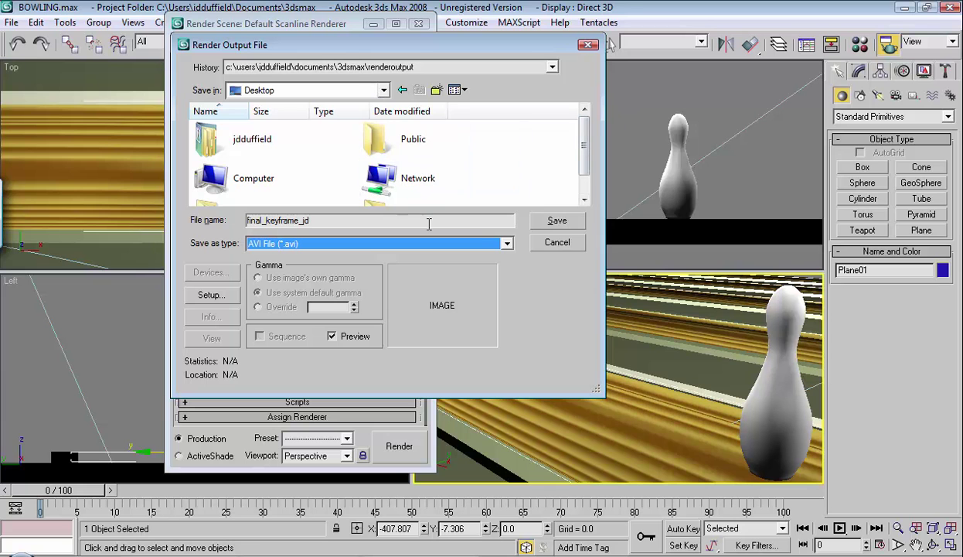
left_click(556, 223)
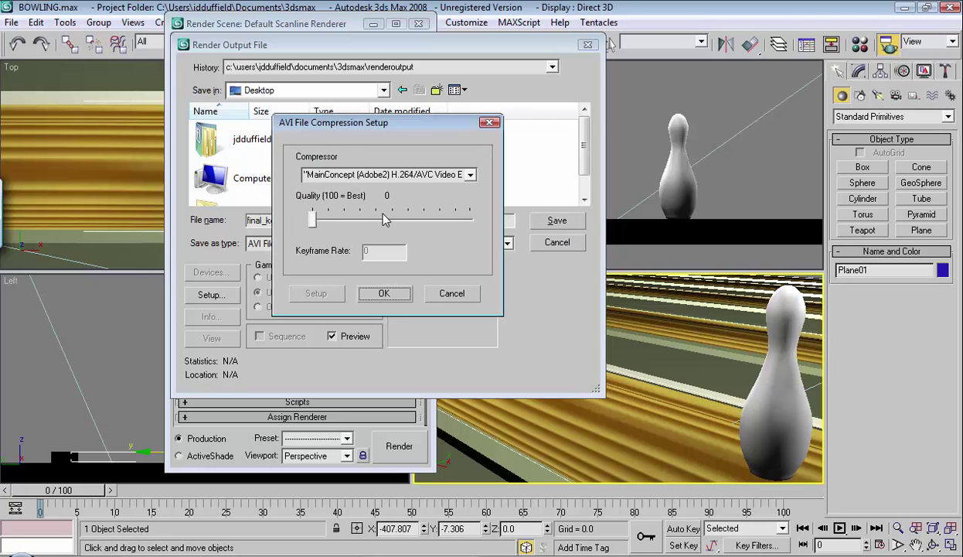
left_click(380, 294)
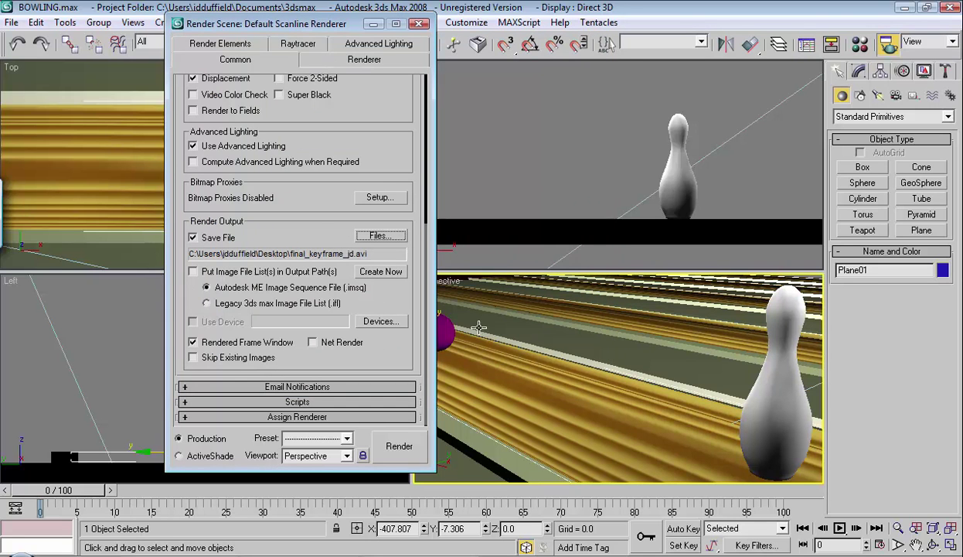
Attempt the AVI render and dismiss the resulting Image I/O error.
left_click(410, 448)
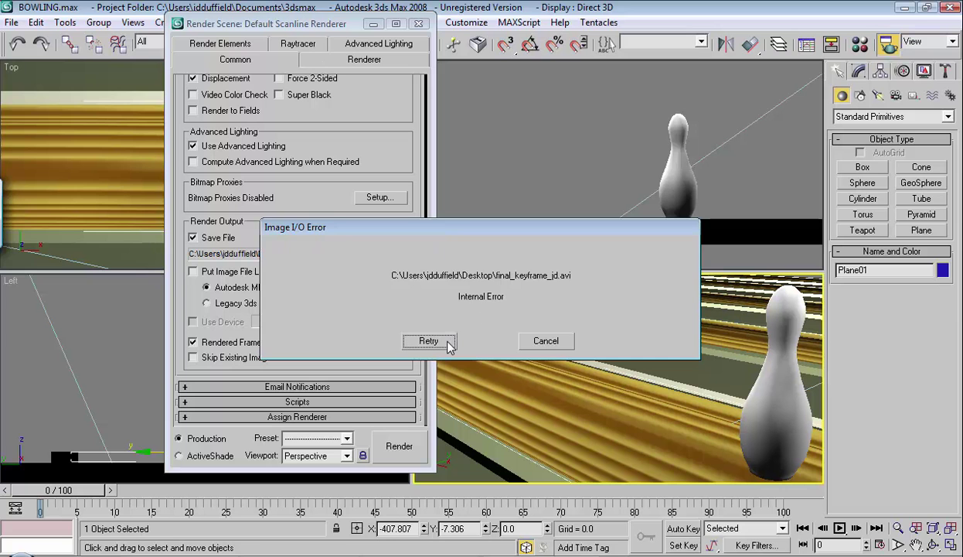
left_click(549, 341)
left_click(511, 334)
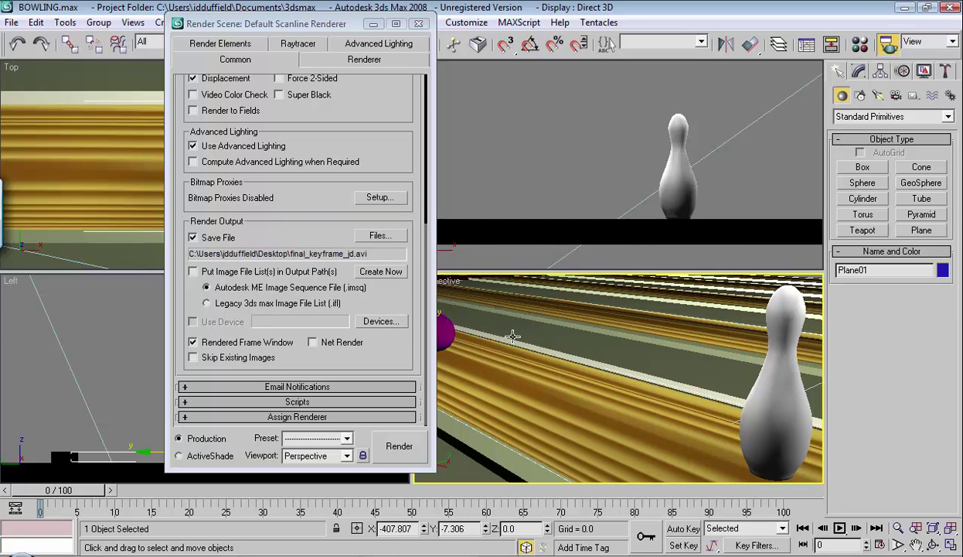
Set Time Output to Range 0 to 100, re-render, and cancel the error again.
left_click_drag(423, 180, 414, 481)
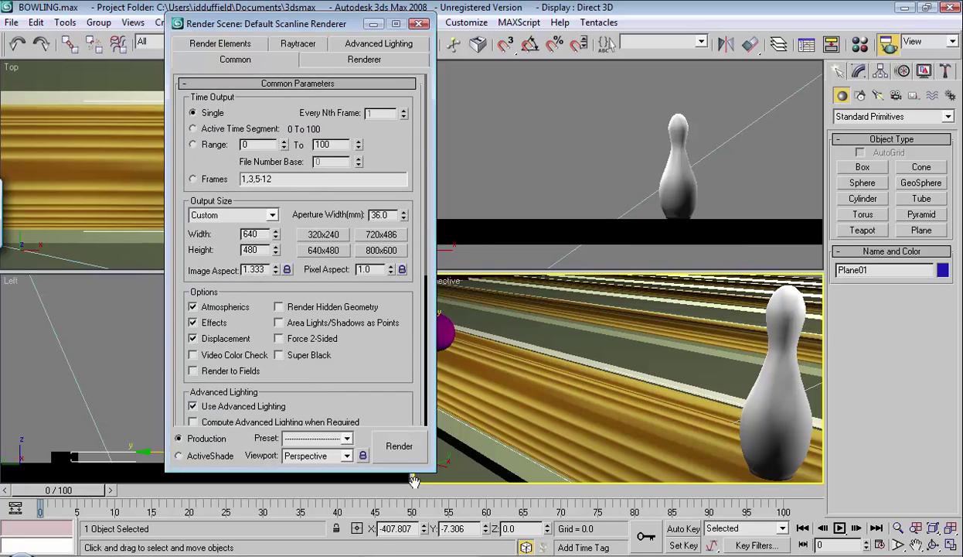
left_click(193, 144)
scroll(401, 169, "down", 6)
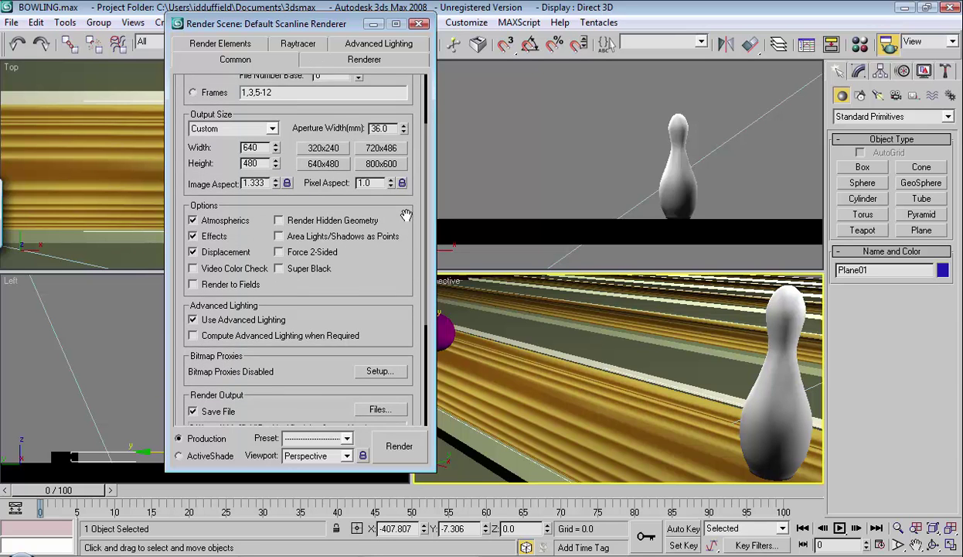
left_click_drag(391, 380, 391, 216)
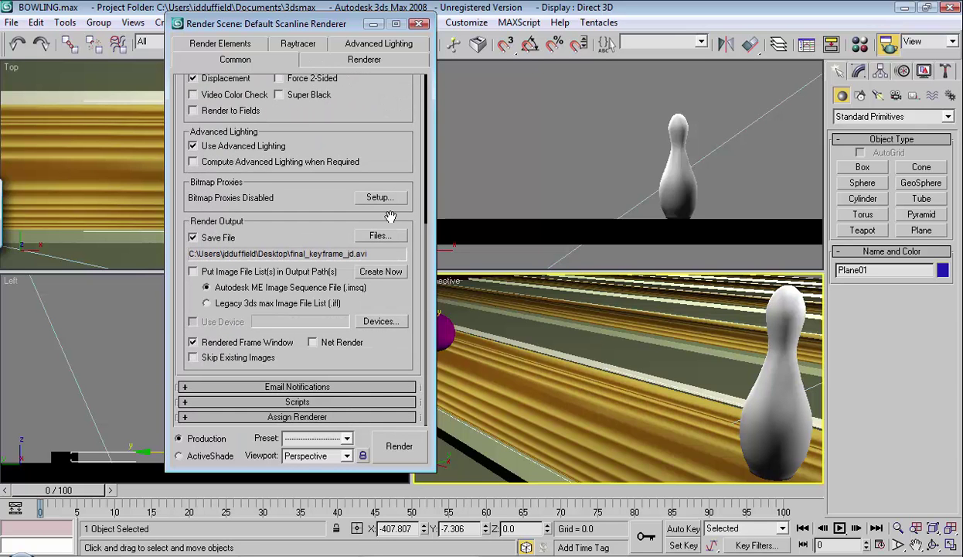
left_click(400, 449)
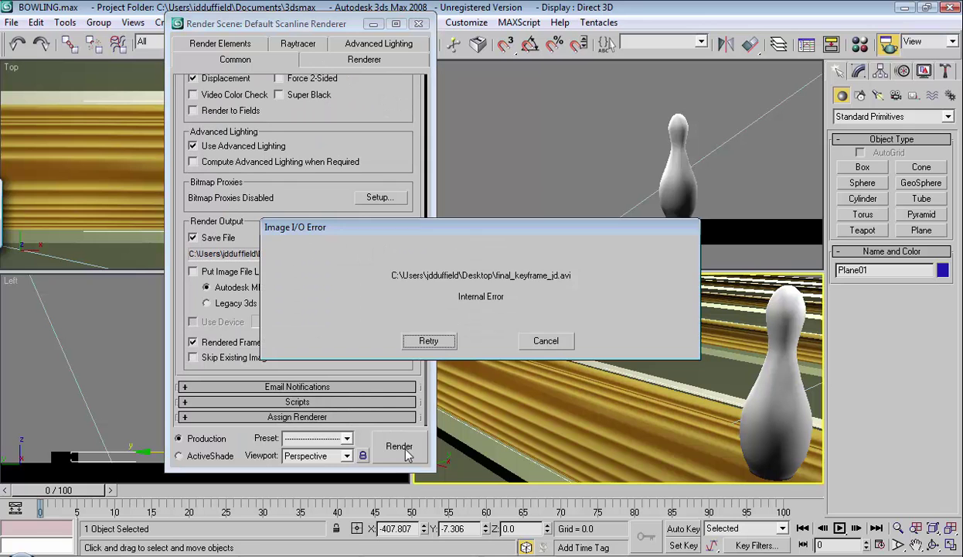
left_click(543, 341)
left_click(544, 341)
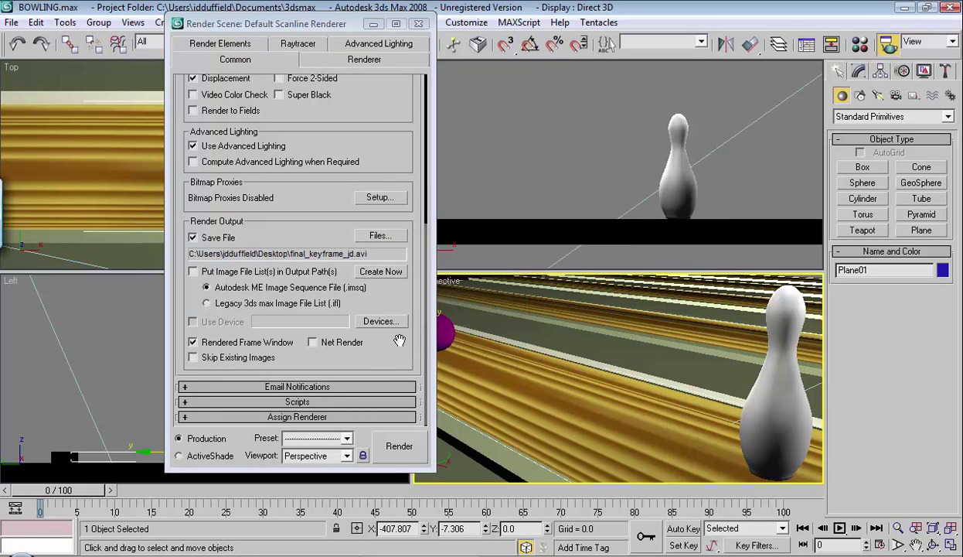
Change the output to MOV QuickTime File 'final_keyframe_jd.mov' with Low compression quality.
scroll(394, 333, "up", 2)
left_click(378, 263)
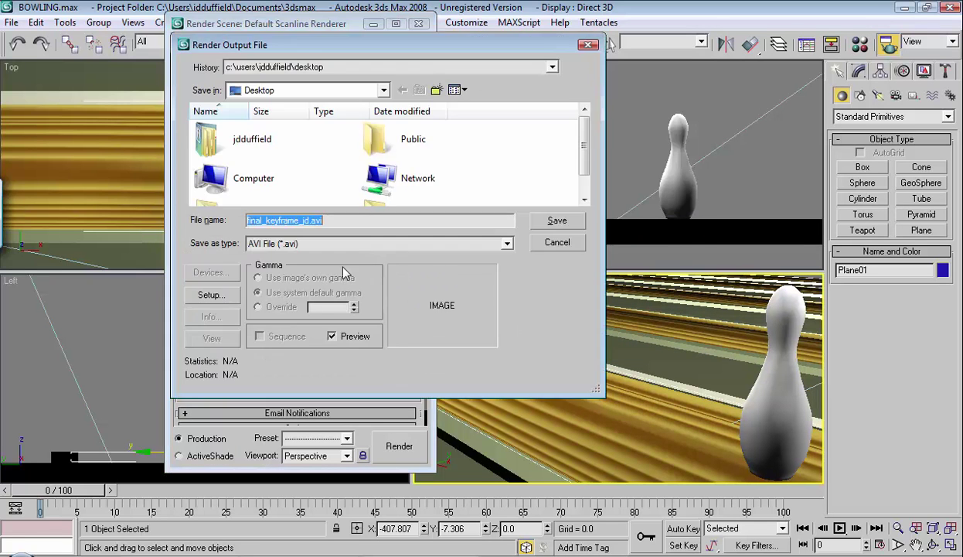
left_click(300, 243)
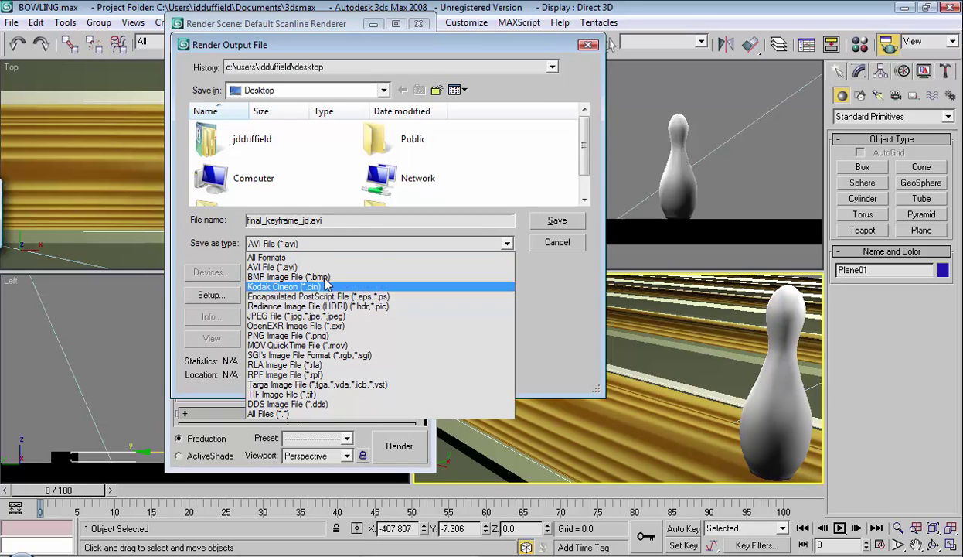
left_click(313, 345)
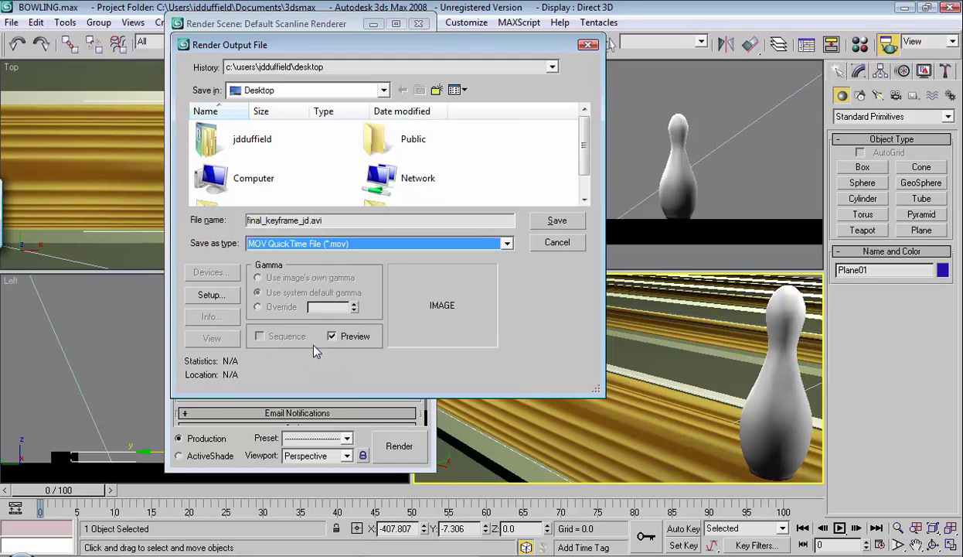
left_click(558, 222)
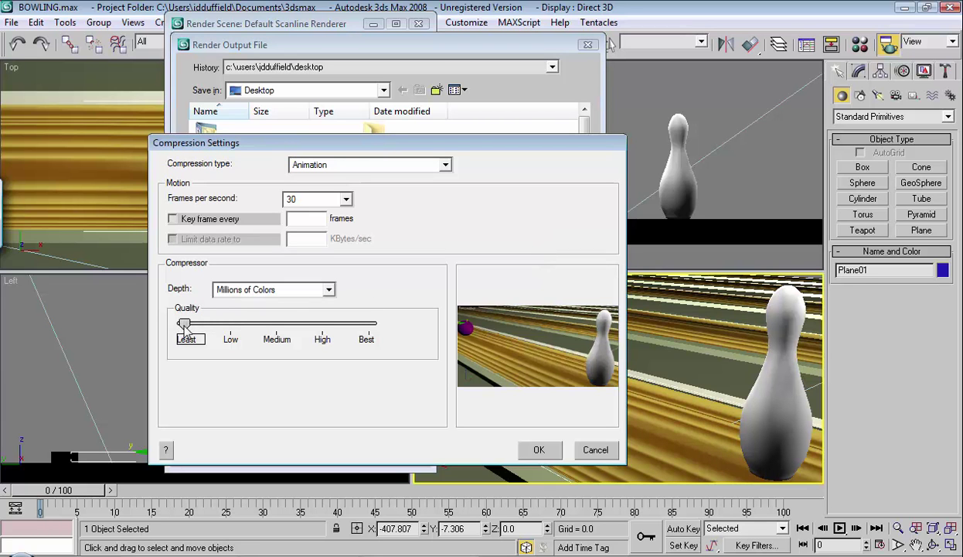
left_click_drag(184, 325, 230, 324)
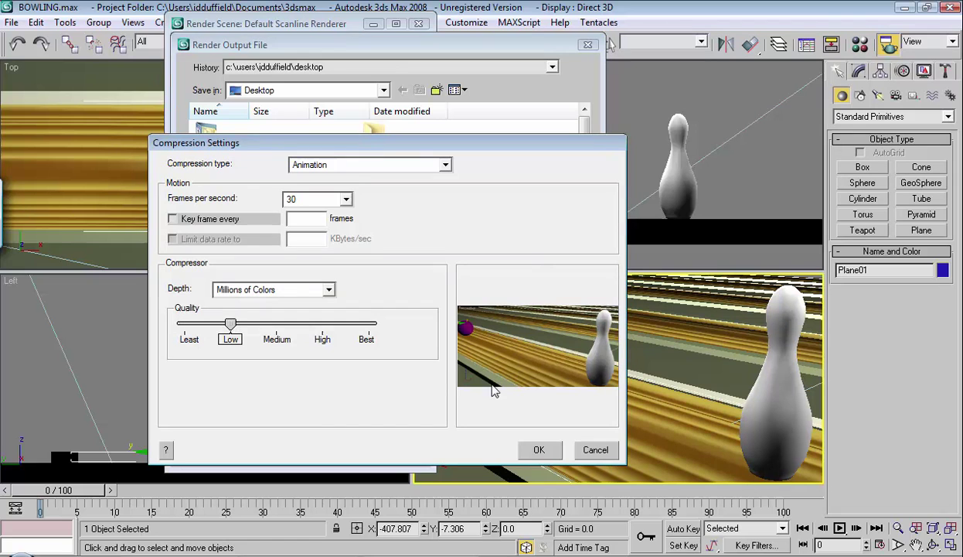
left_click(537, 448)
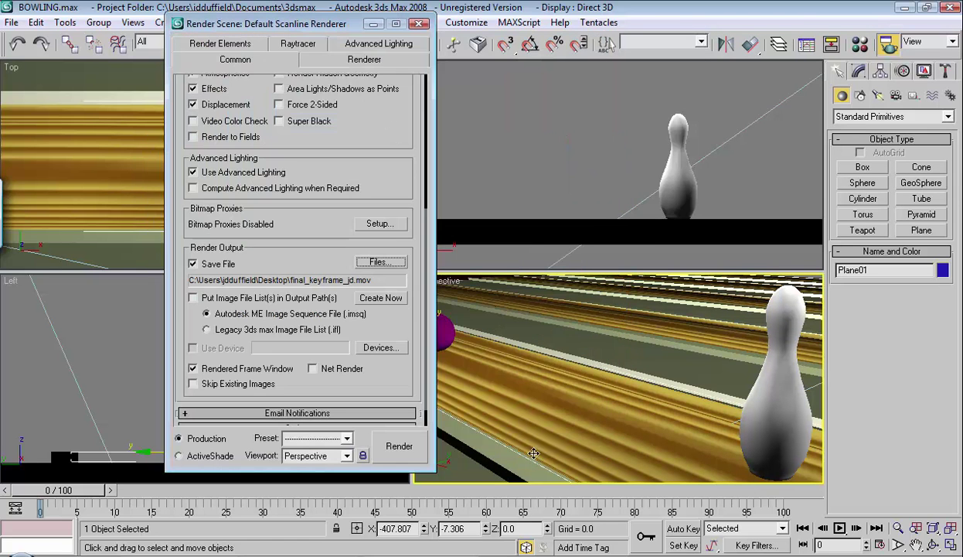
Render the animation to final_keyframe_jd.mov and move the progress window aside.
left_click(410, 446)
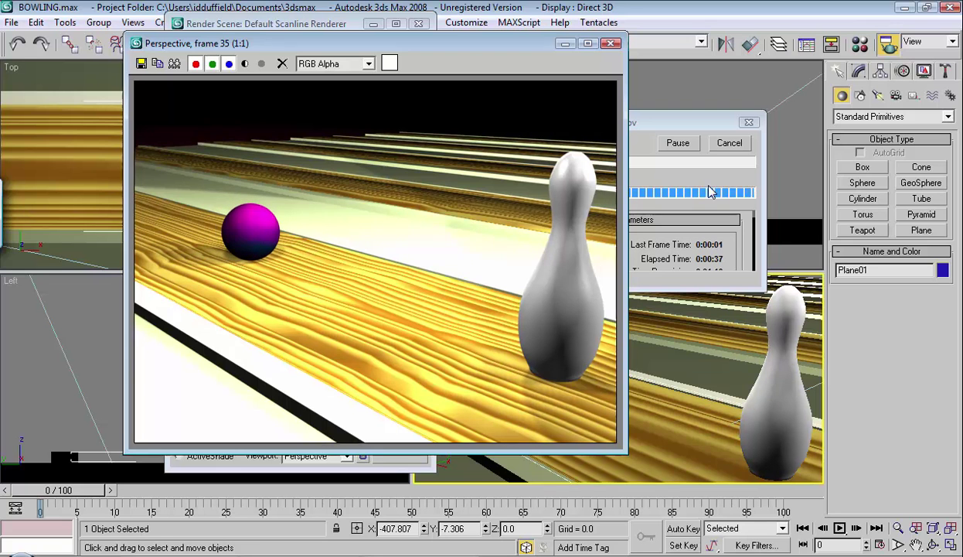
left_click(691, 121)
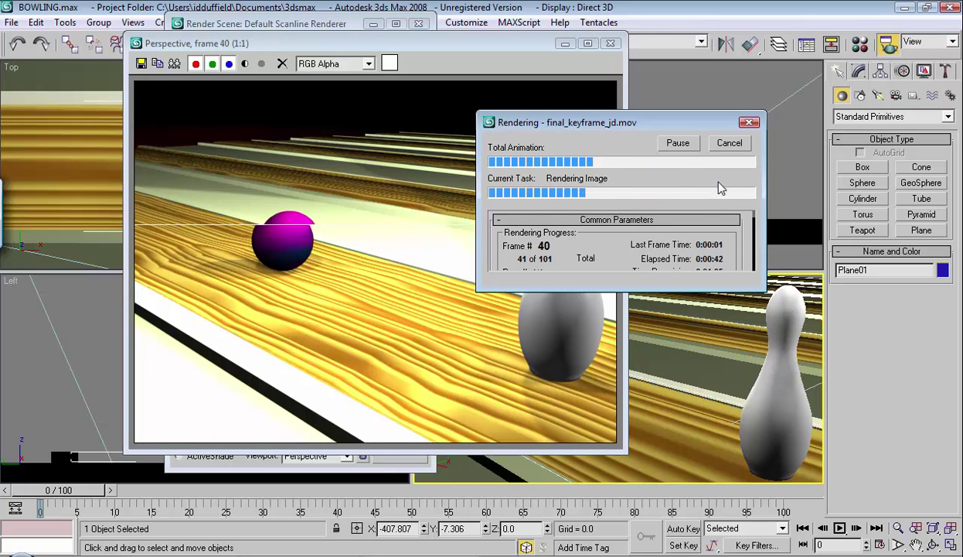
left_click_drag(635, 122, 767, 89)
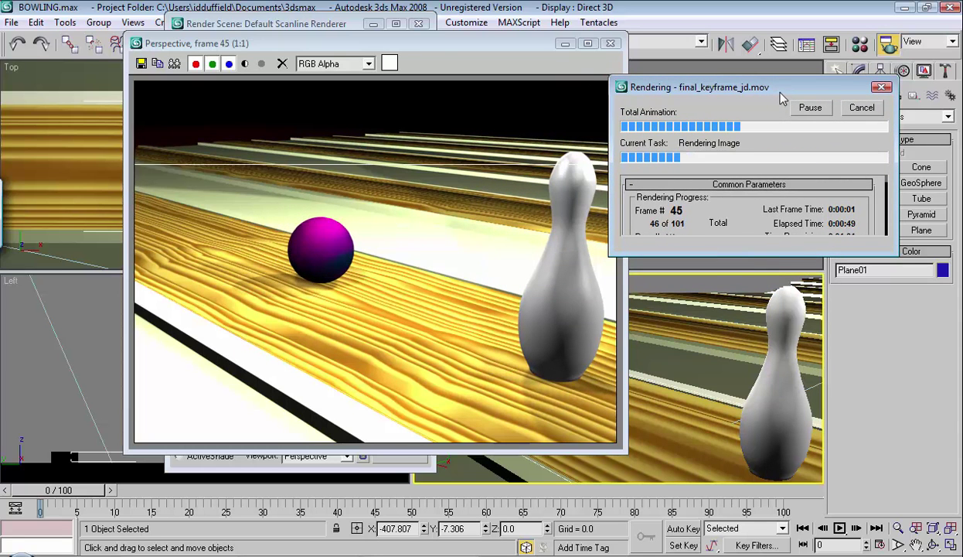
Shift the rendering progress window further aside while all 101 frames finish.
left_click_drag(781, 88, 809, 75)
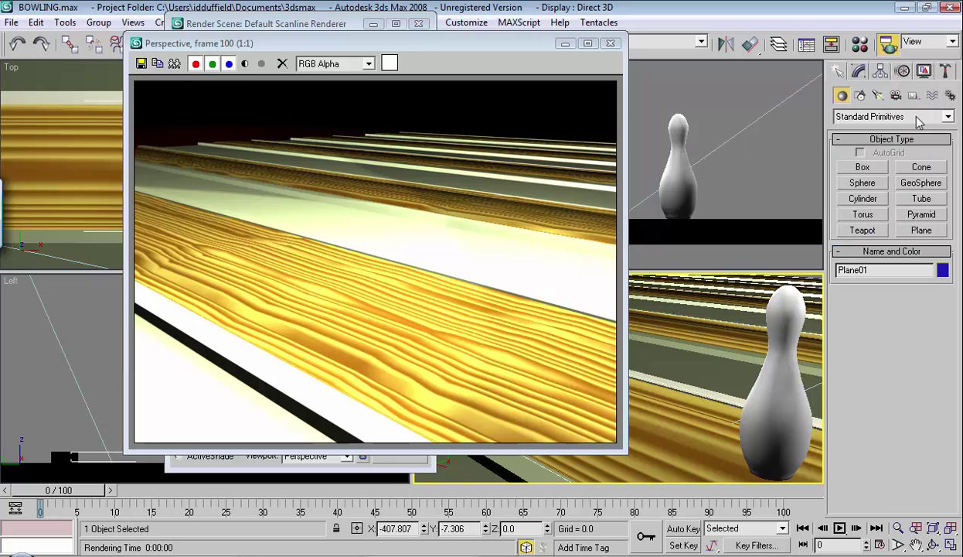
Close the frame window, minimize 3ds Max, and play final_keyframe_jd.mov in QuickTime.
left_click(612, 44)
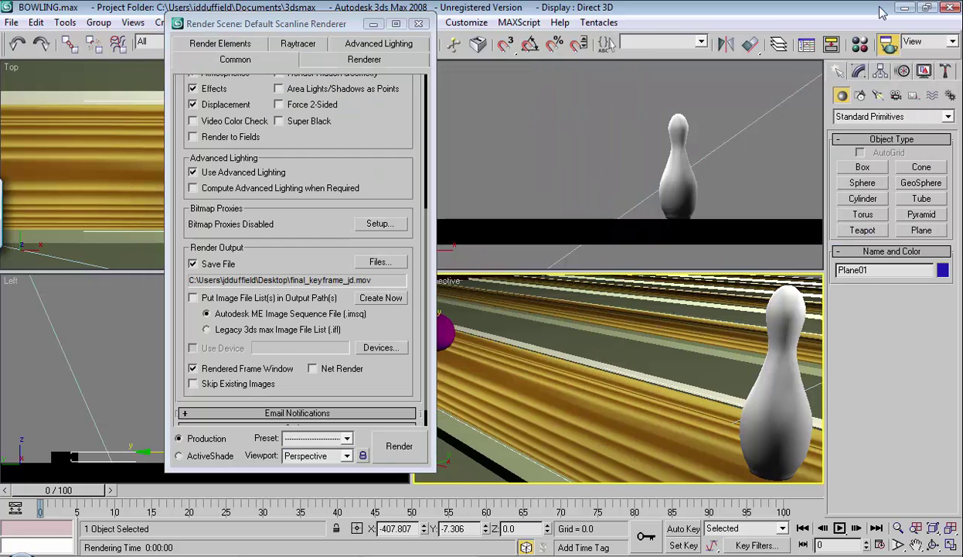
left_click(902, 9)
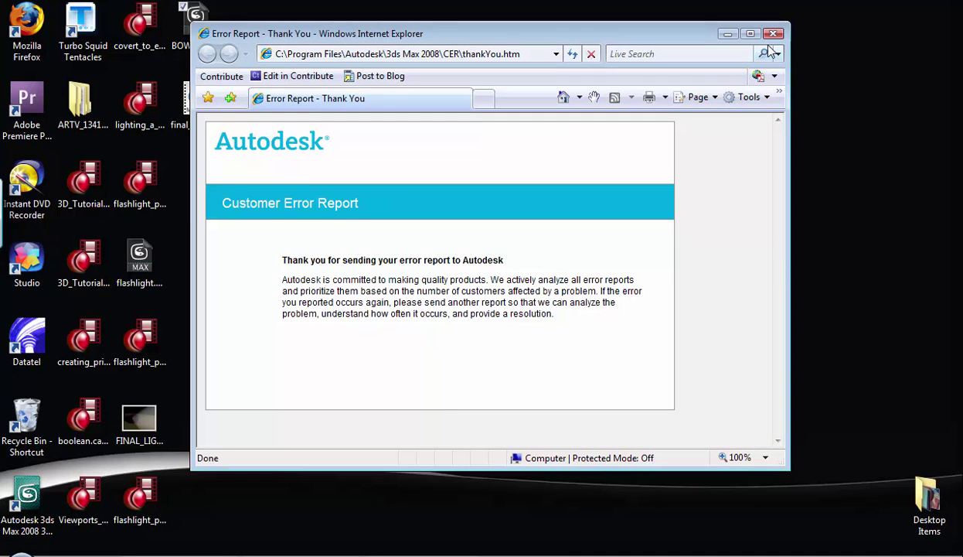
left_click(774, 34)
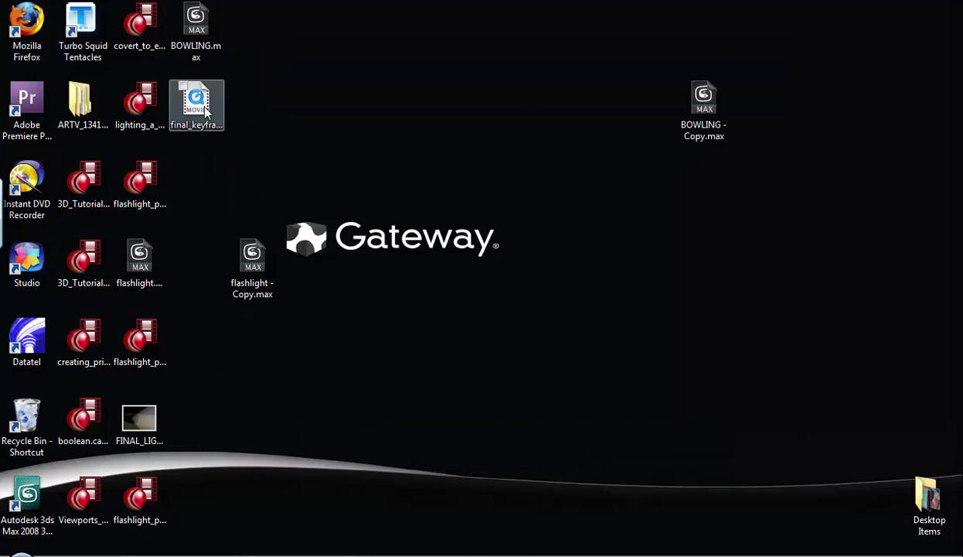
left_click_drag(205, 109, 485, 112)
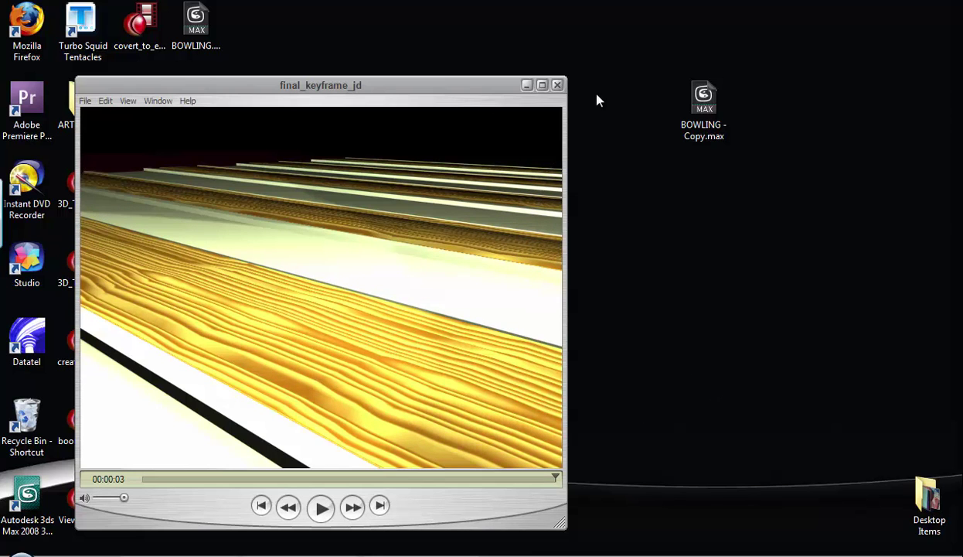
left_click_drag(484, 90, 571, 54)
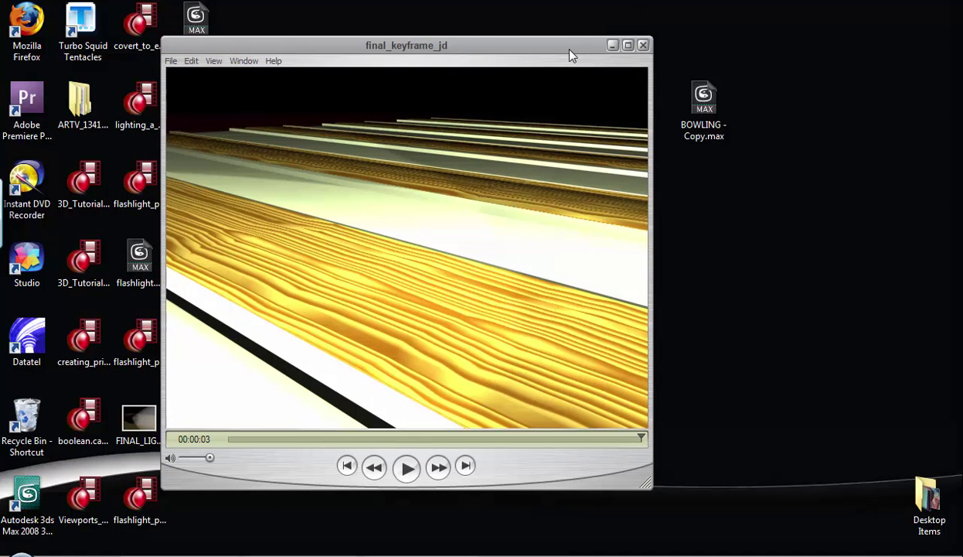